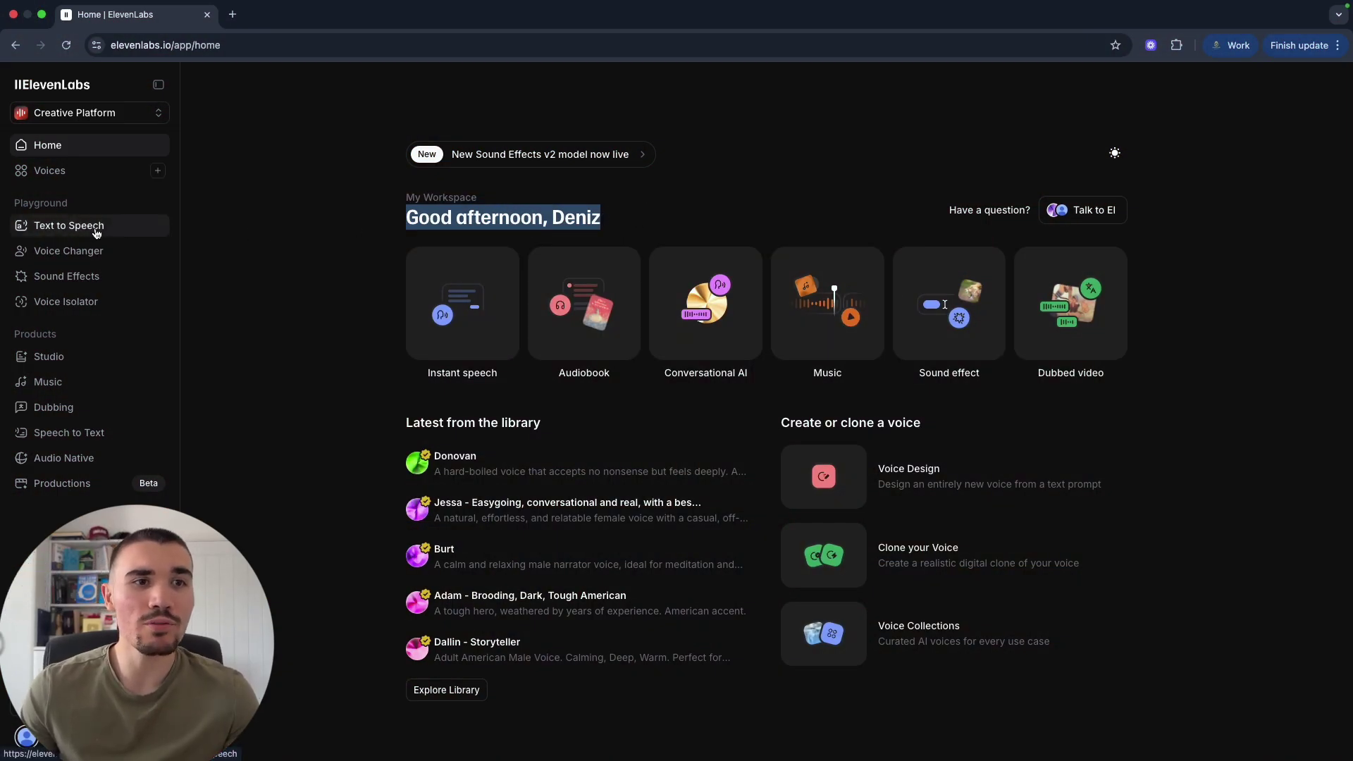
Open Sound Effects and scroll through trending clips such as 'Wolf howling' and ocean waves.
{"action": "left_click", "coordinate": [86, 276]}
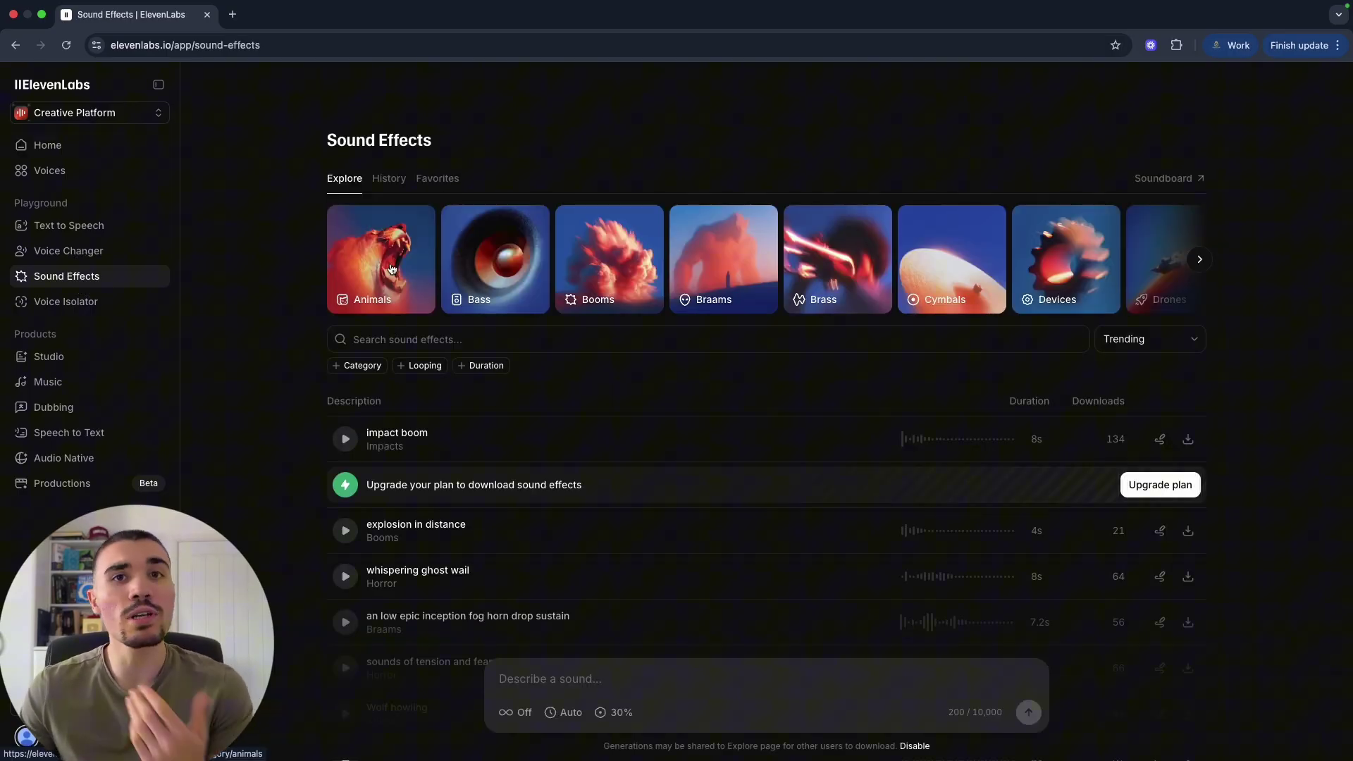
{"action": "scroll", "coordinate": [845, 317], "scroll_direction": "down", "scroll_amount": 4}
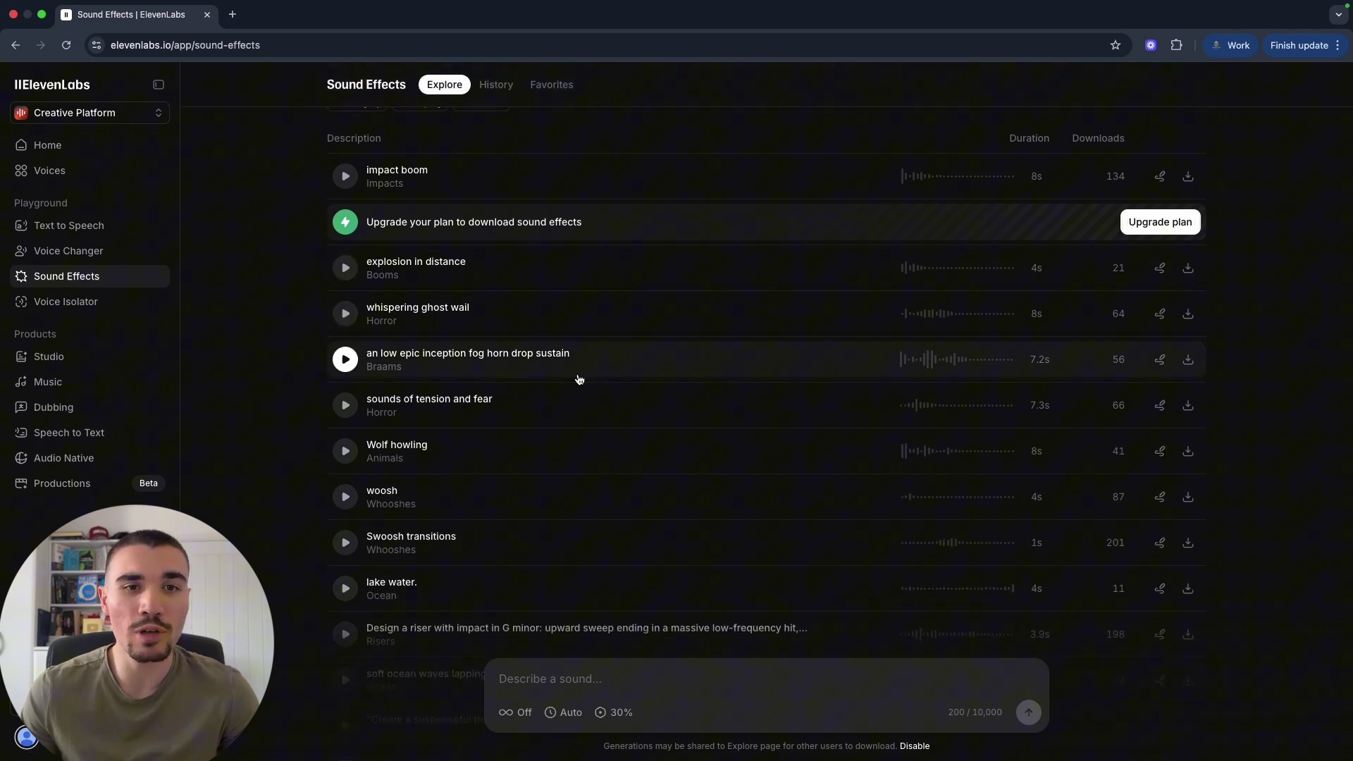
{"action": "scroll", "coordinate": [343, 359], "scroll_direction": "down", "scroll_amount": 2}
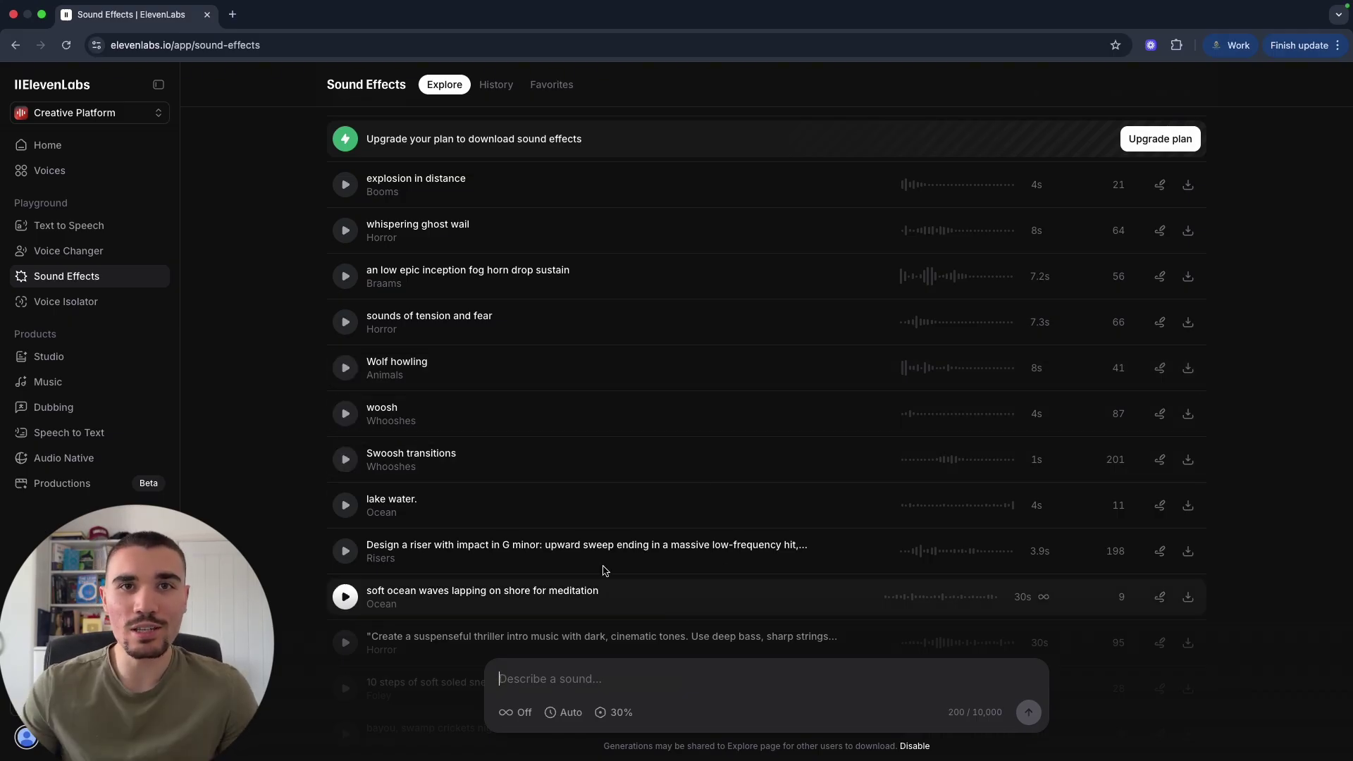
Enter an ambient coffee shop prompt with Loop on, trying 30 seconds before reverting duration to automatic.
{"action": "left_click", "coordinate": [605, 678]}
{"action": "type", "text": "Ambie"}
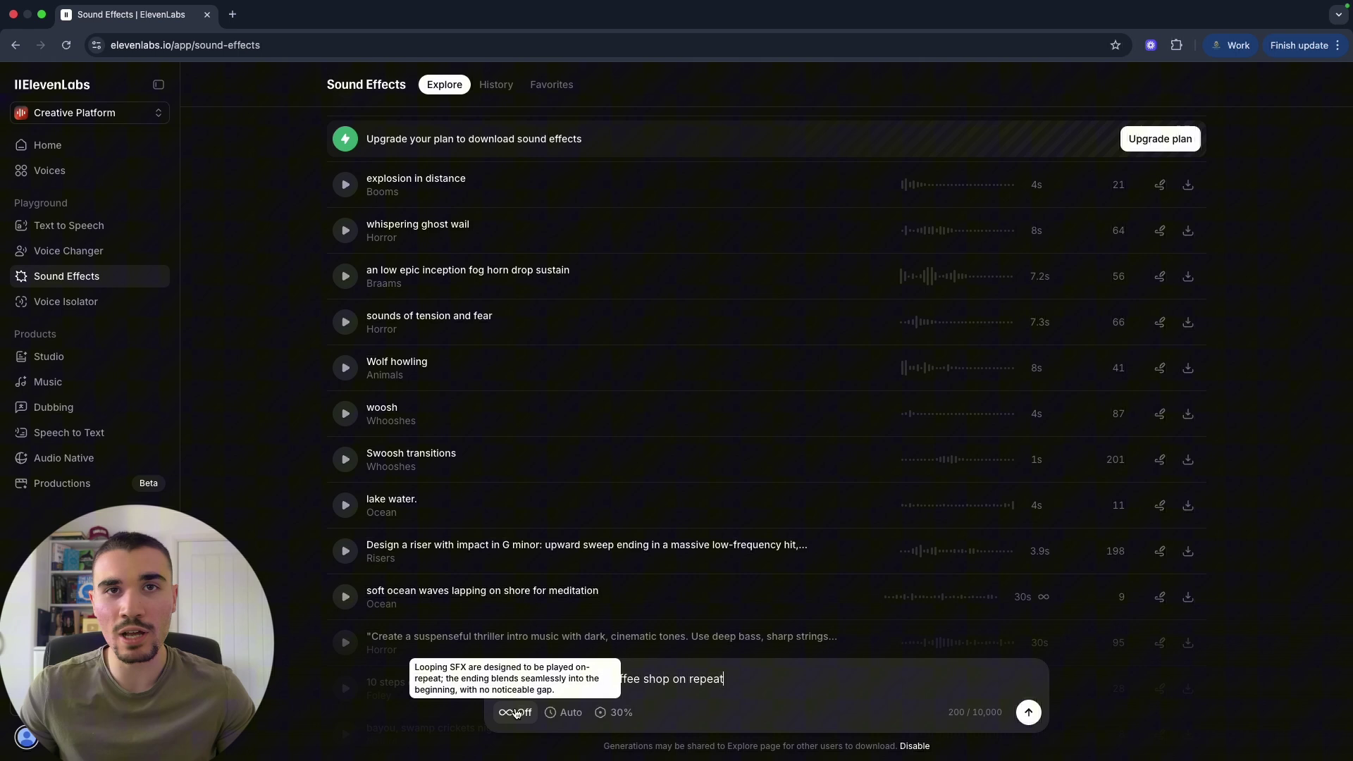
{"action": "left_click", "coordinate": [517, 713]}
{"action": "left_click", "coordinate": [566, 714]}
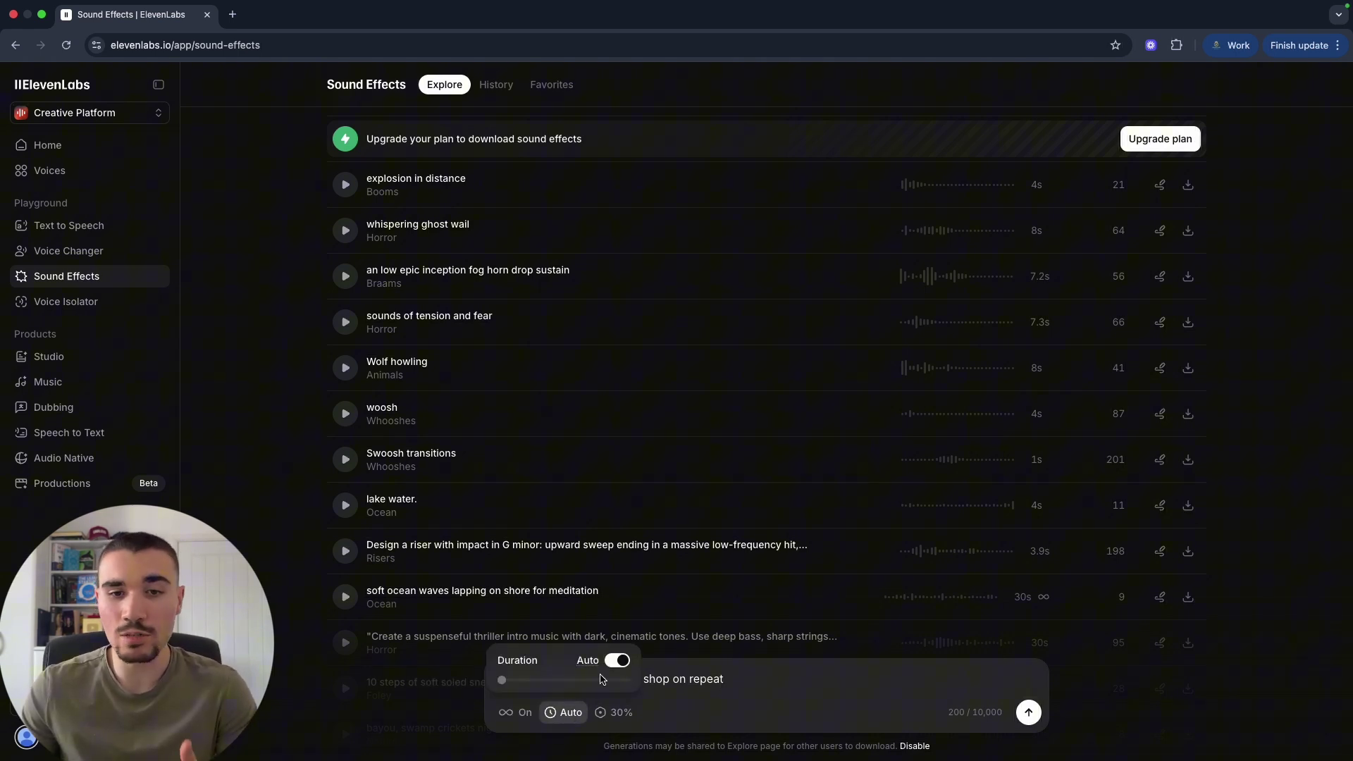
{"action": "left_click_drag", "start_coordinate": [501, 682], "coordinate": [644, 684]}
{"action": "left_click", "coordinate": [616, 713]}
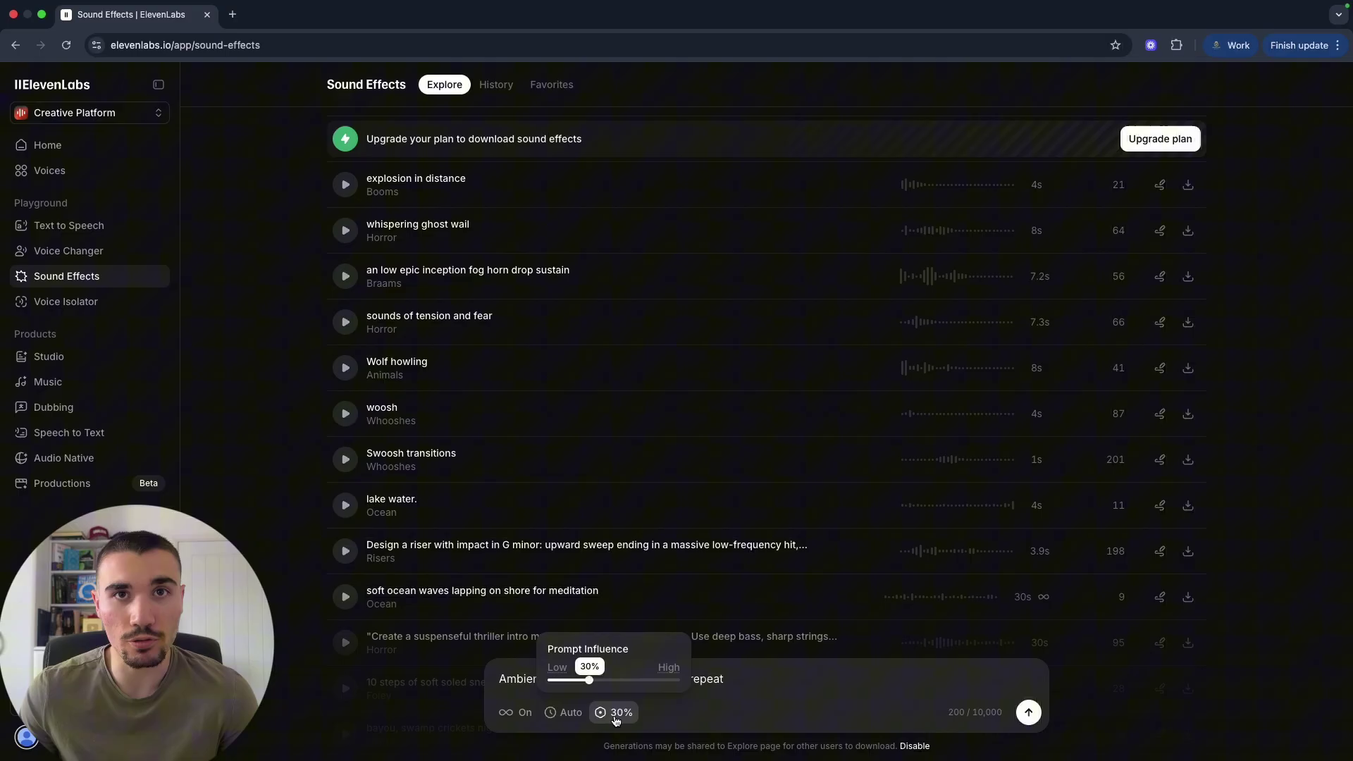
{"action": "left_click", "coordinate": [750, 677]}
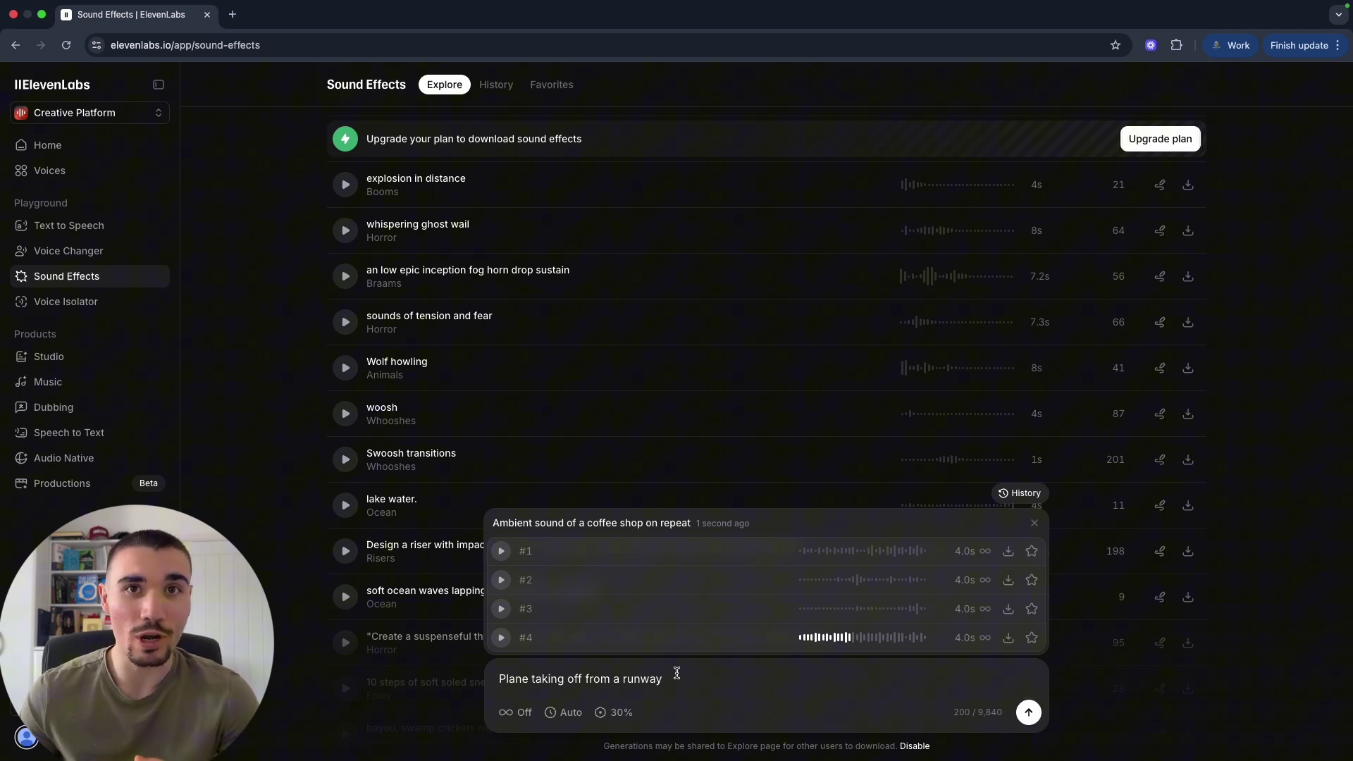
Play the second plane-takeoff take and view its download formats.
{"action": "left_click", "coordinate": [501, 580]}
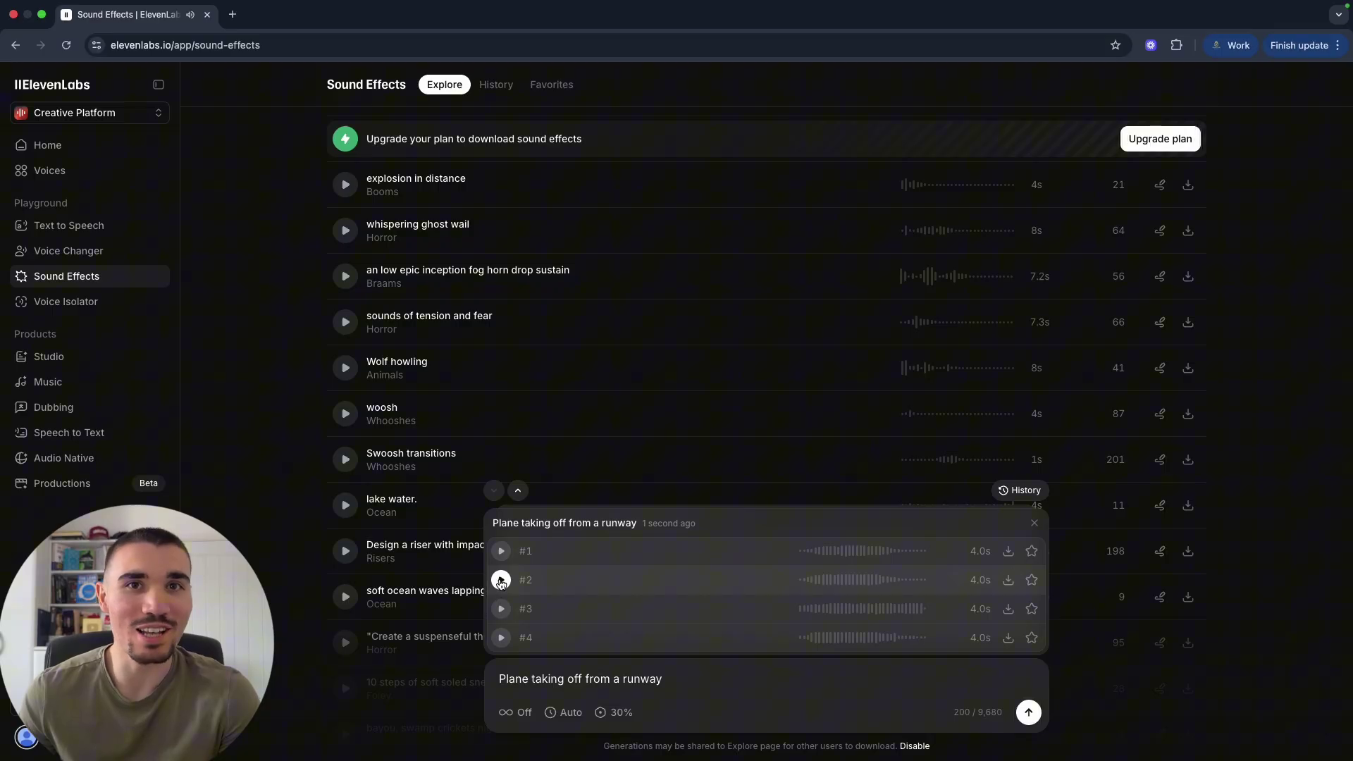
{"action": "left_click", "coordinate": [1004, 579]}
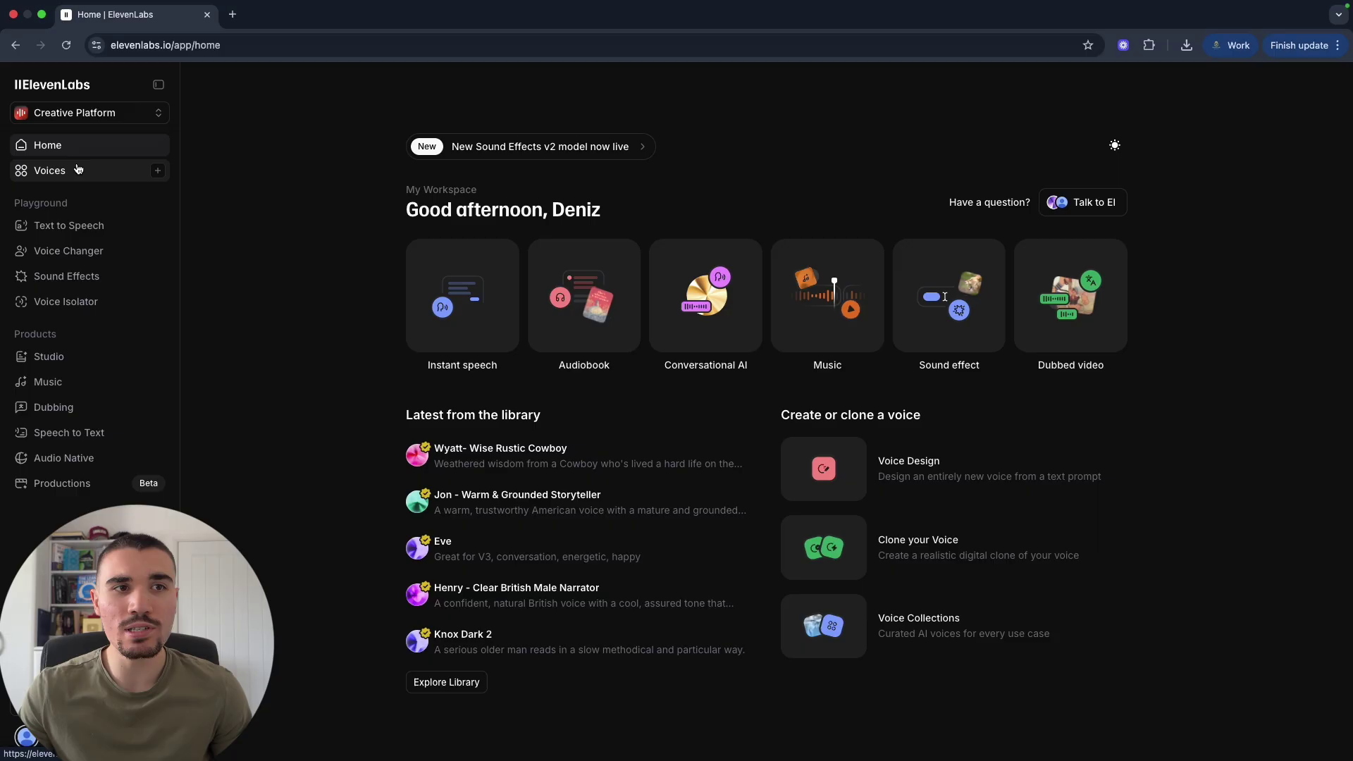
Open the Voices library and browse trending, handpicked and Weekly Spotlight voices.
{"action": "left_click", "coordinate": [80, 170]}
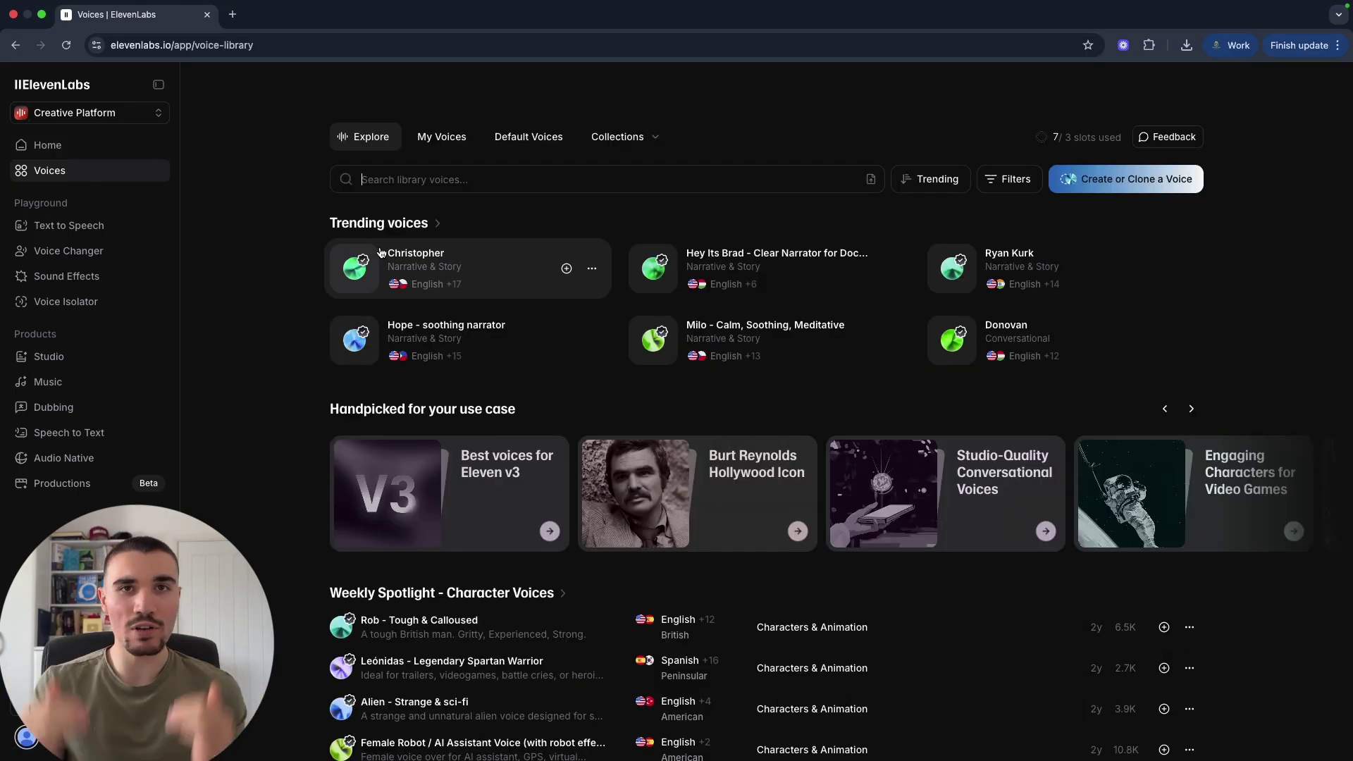
{"action": "left_click", "coordinate": [396, 169]}
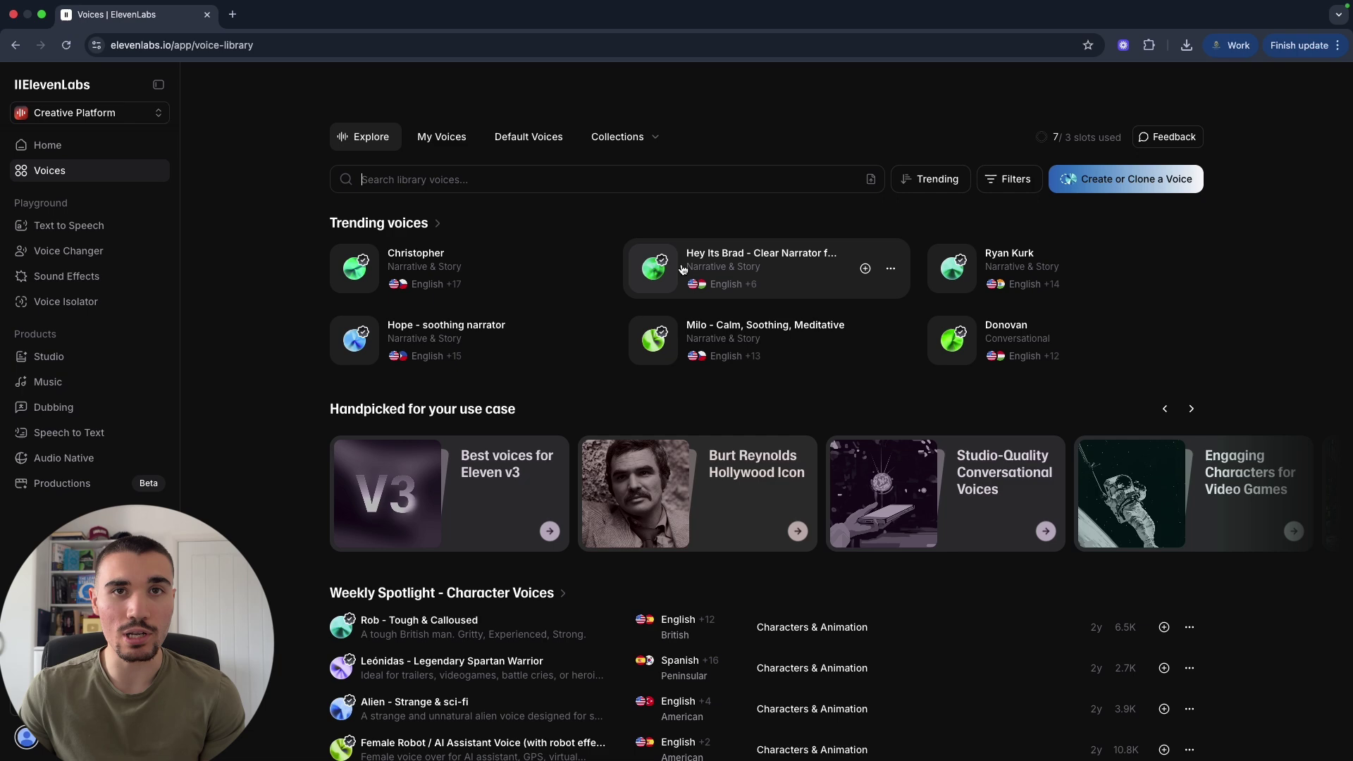
{"action": "scroll", "coordinate": [682, 269], "scroll_direction": "down", "scroll_amount": 4}
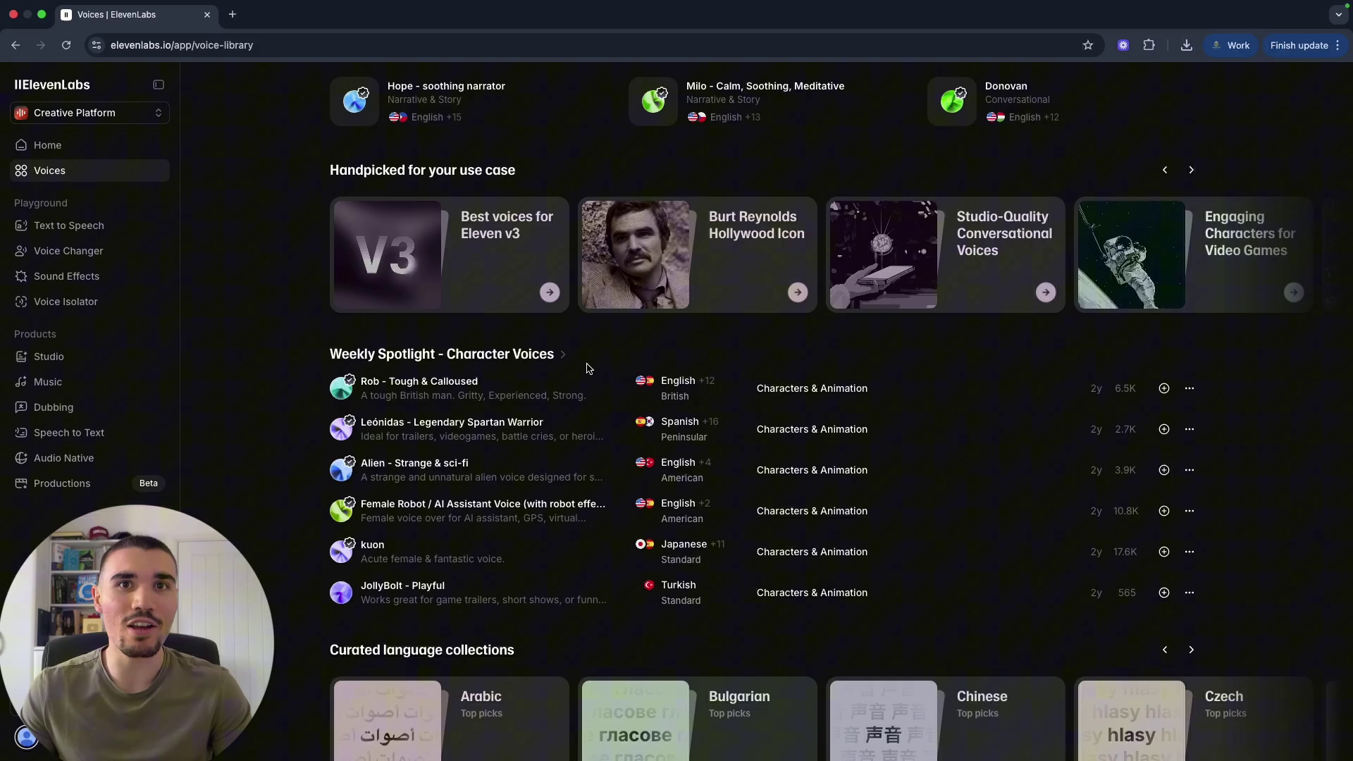
{"action": "scroll", "coordinate": [592, 367], "scroll_direction": "down", "scroll_amount": 9}
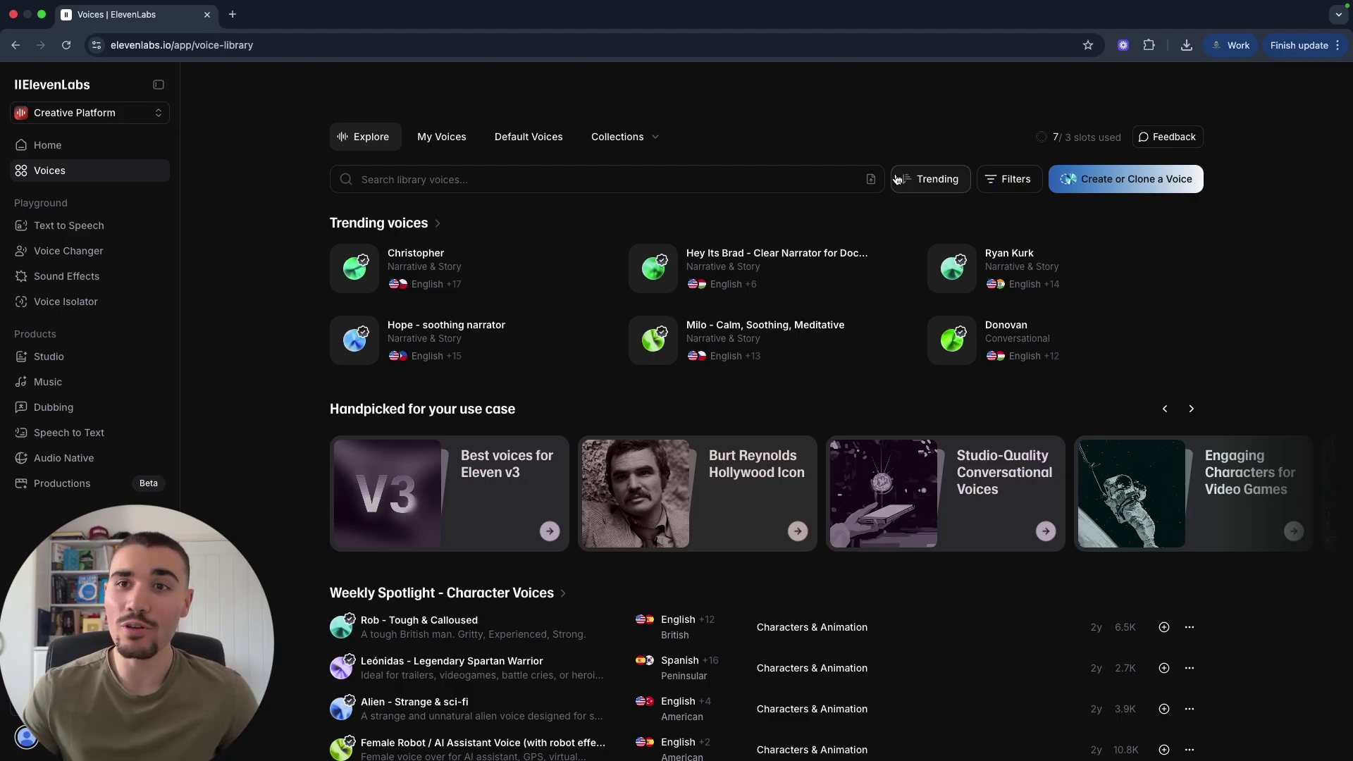
{"action": "left_click", "coordinate": [1009, 179]}
{"action": "left_click", "coordinate": [624, 215]}
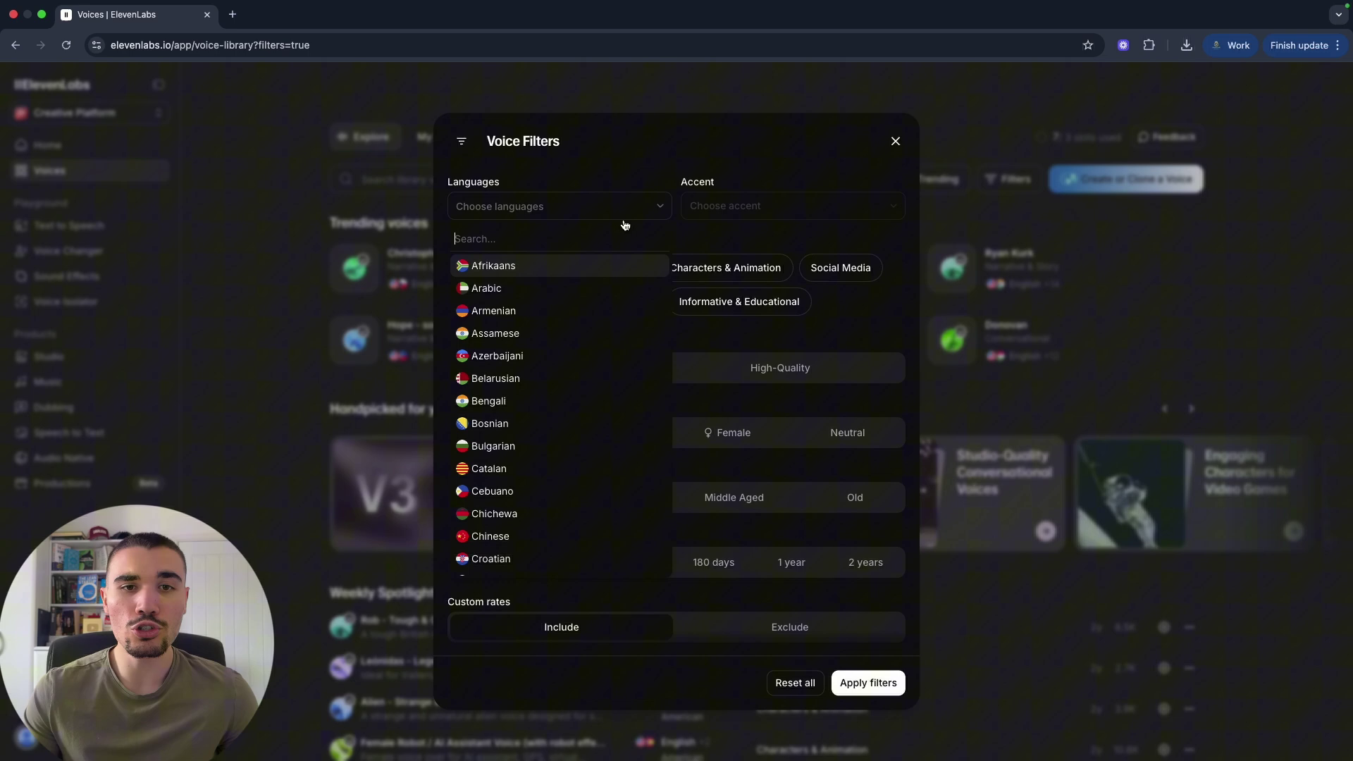
{"action": "left_click", "coordinate": [562, 538]}
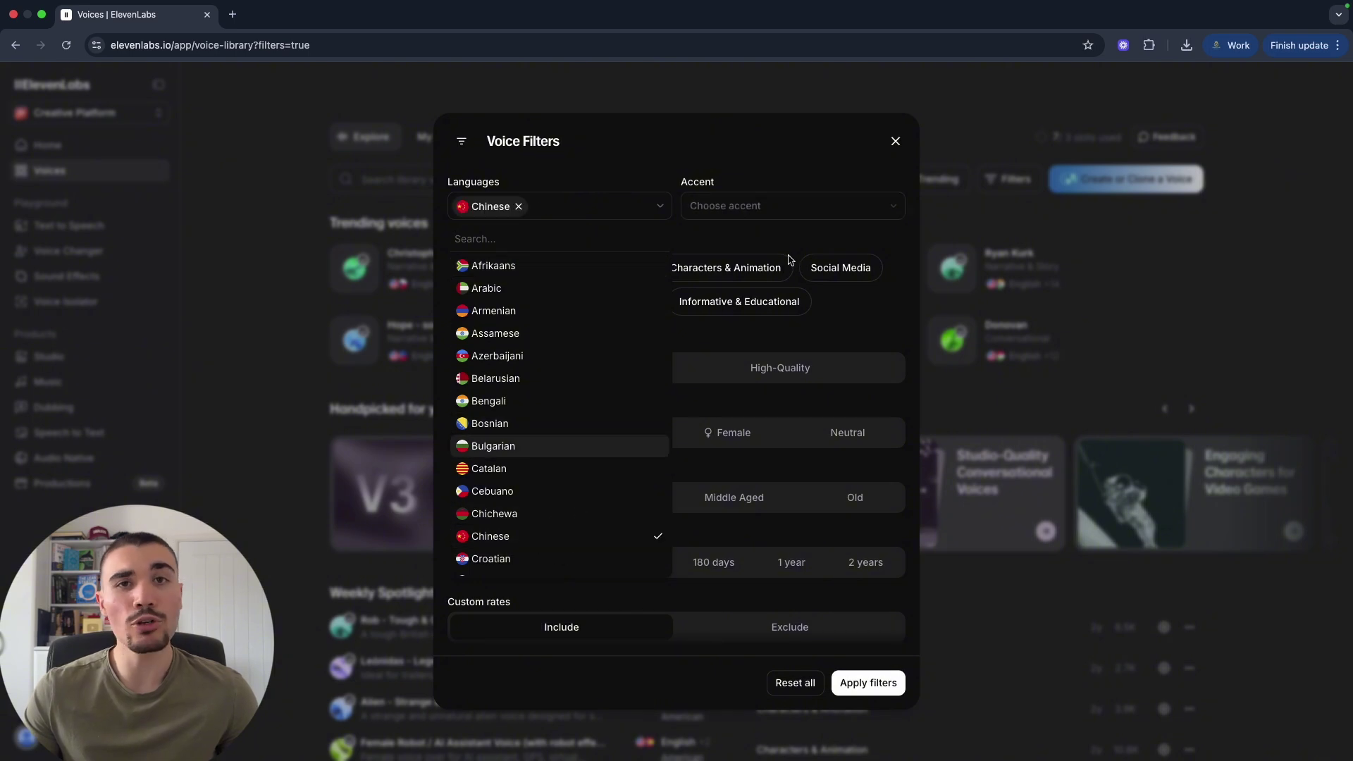
{"action": "left_click", "coordinate": [794, 209]}
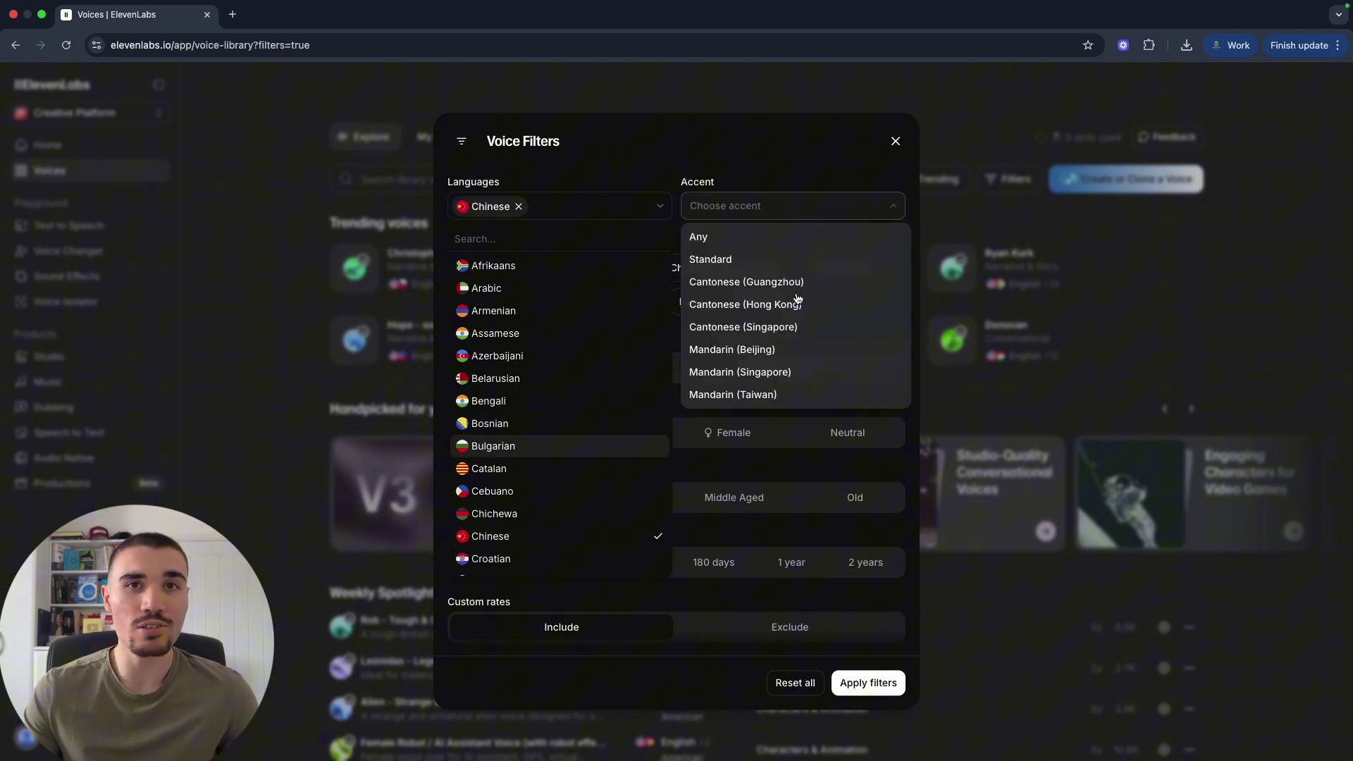
{"action": "left_click", "coordinate": [892, 140]}
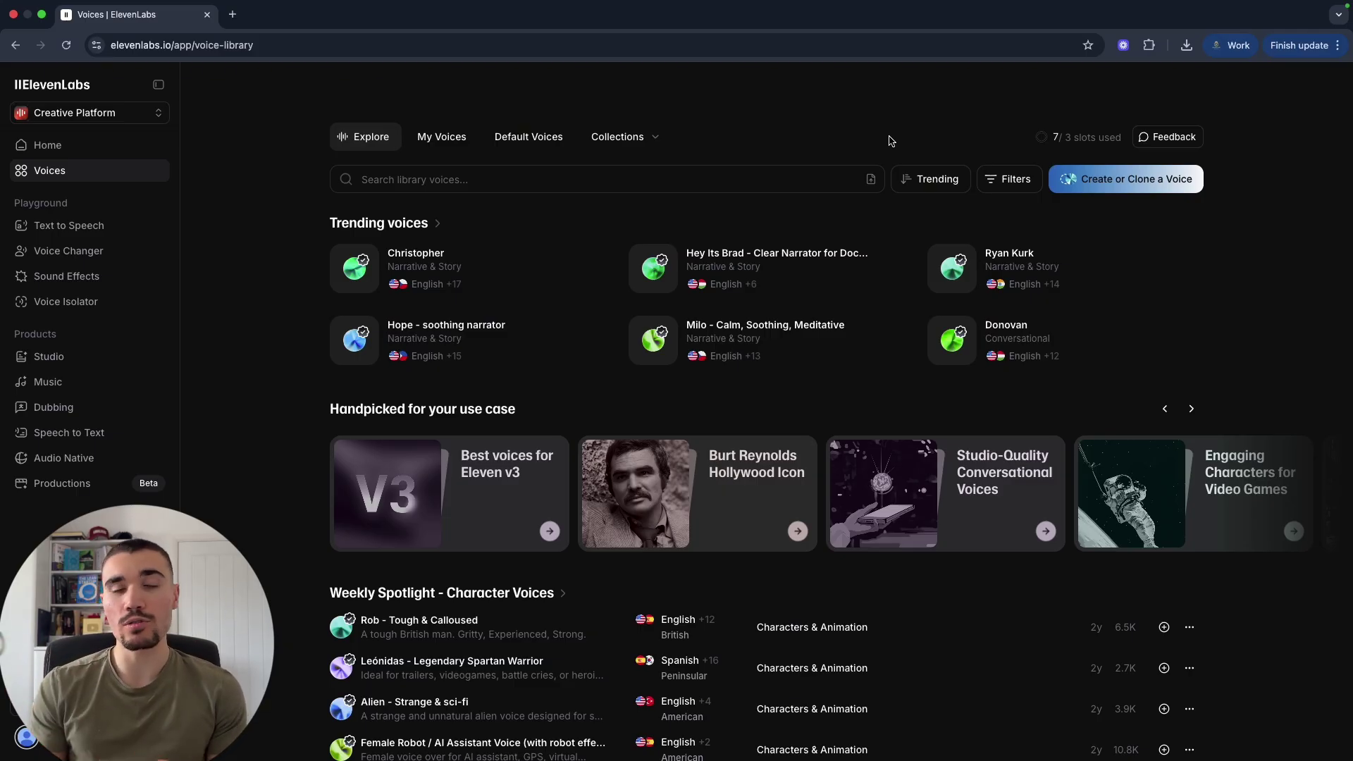
{"action": "left_click", "coordinate": [529, 137]}
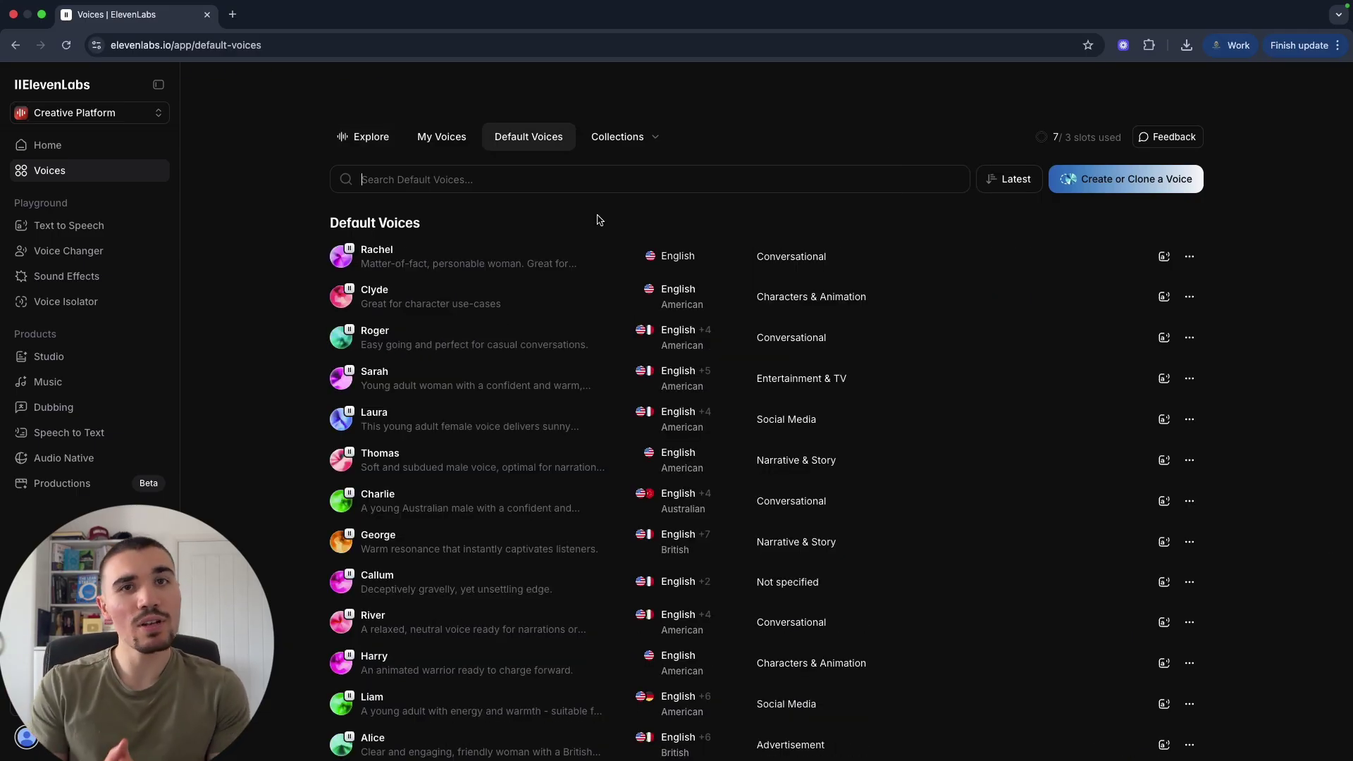
{"action": "left_click", "coordinate": [610, 172]}
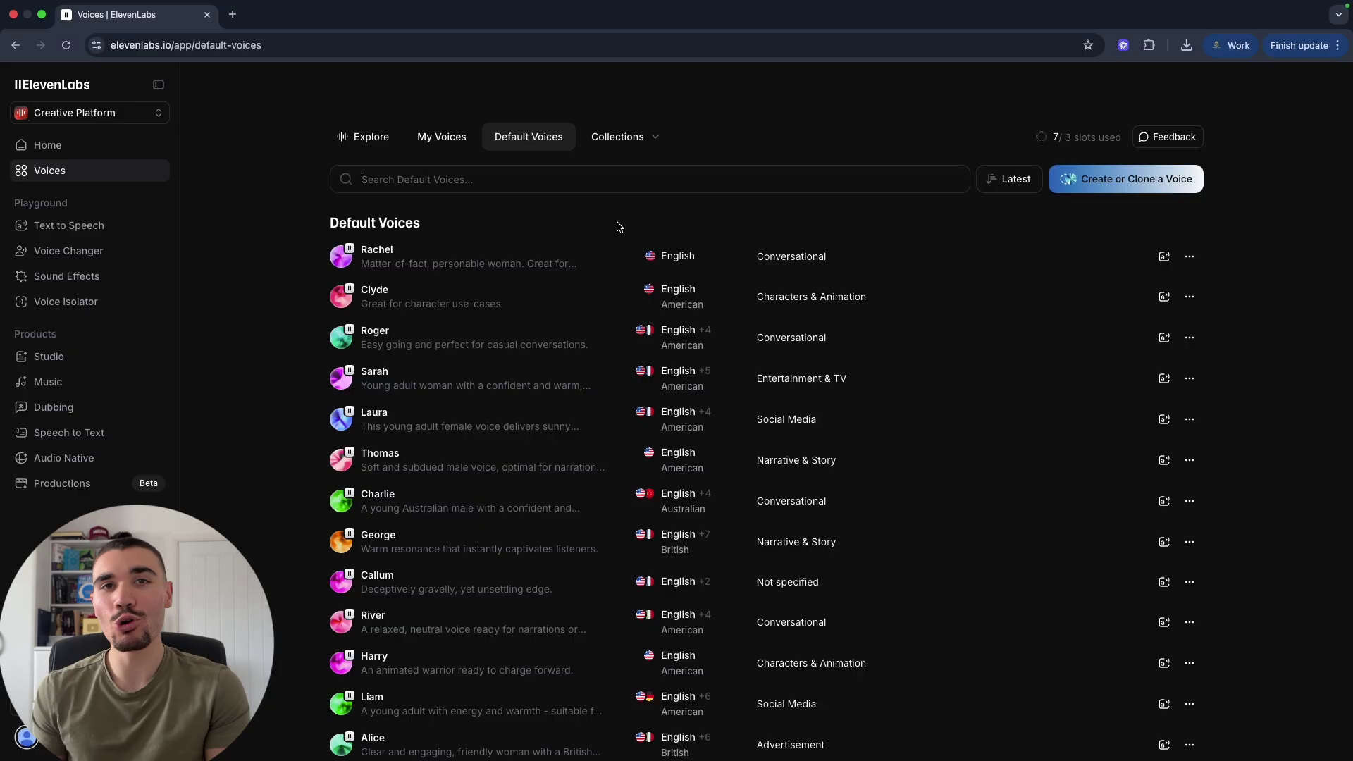
{"action": "left_click", "coordinate": [441, 136]}
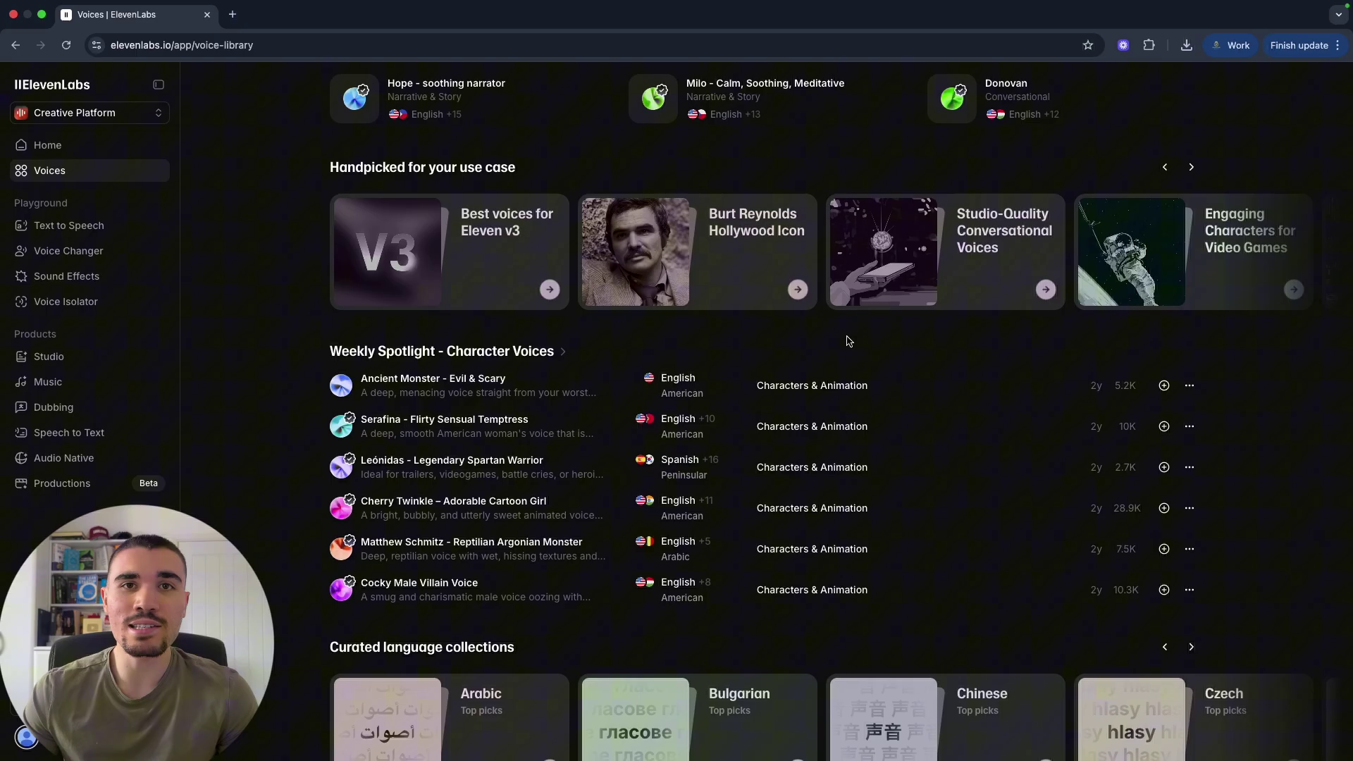
{"action": "scroll", "coordinate": [849, 341], "scroll_direction": "down", "scroll_amount": 1}
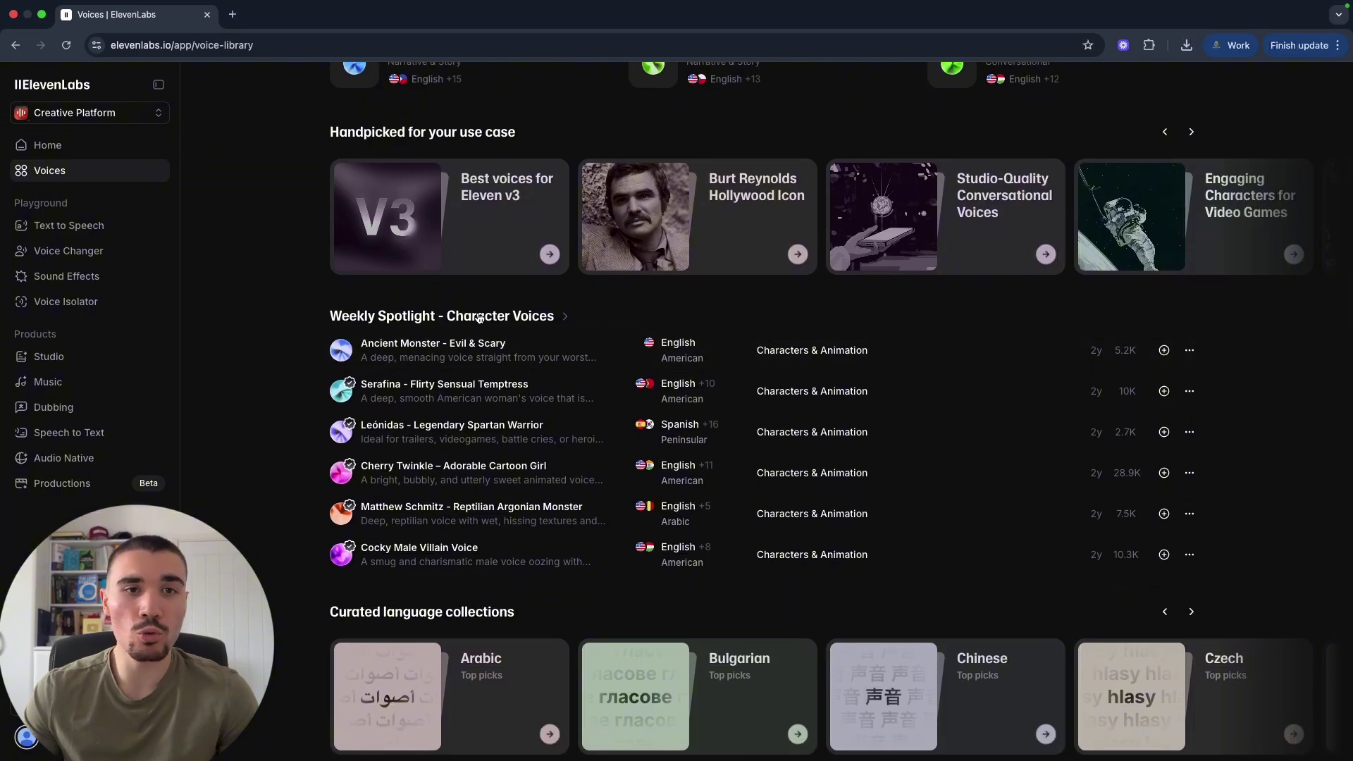
{"action": "scroll", "coordinate": [479, 318], "scroll_direction": "up", "scroll_amount": 5}
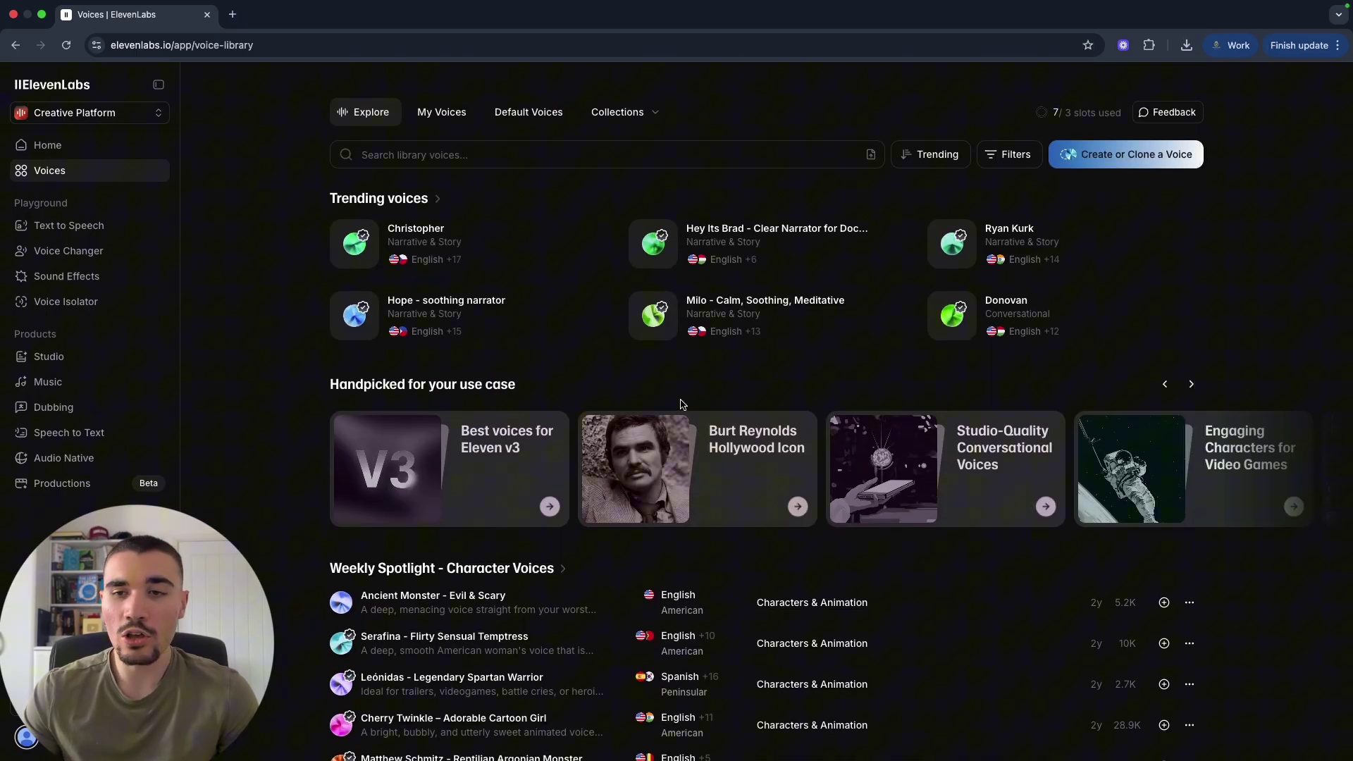
{"action": "scroll", "coordinate": [679, 403], "scroll_direction": "down", "scroll_amount": 3}
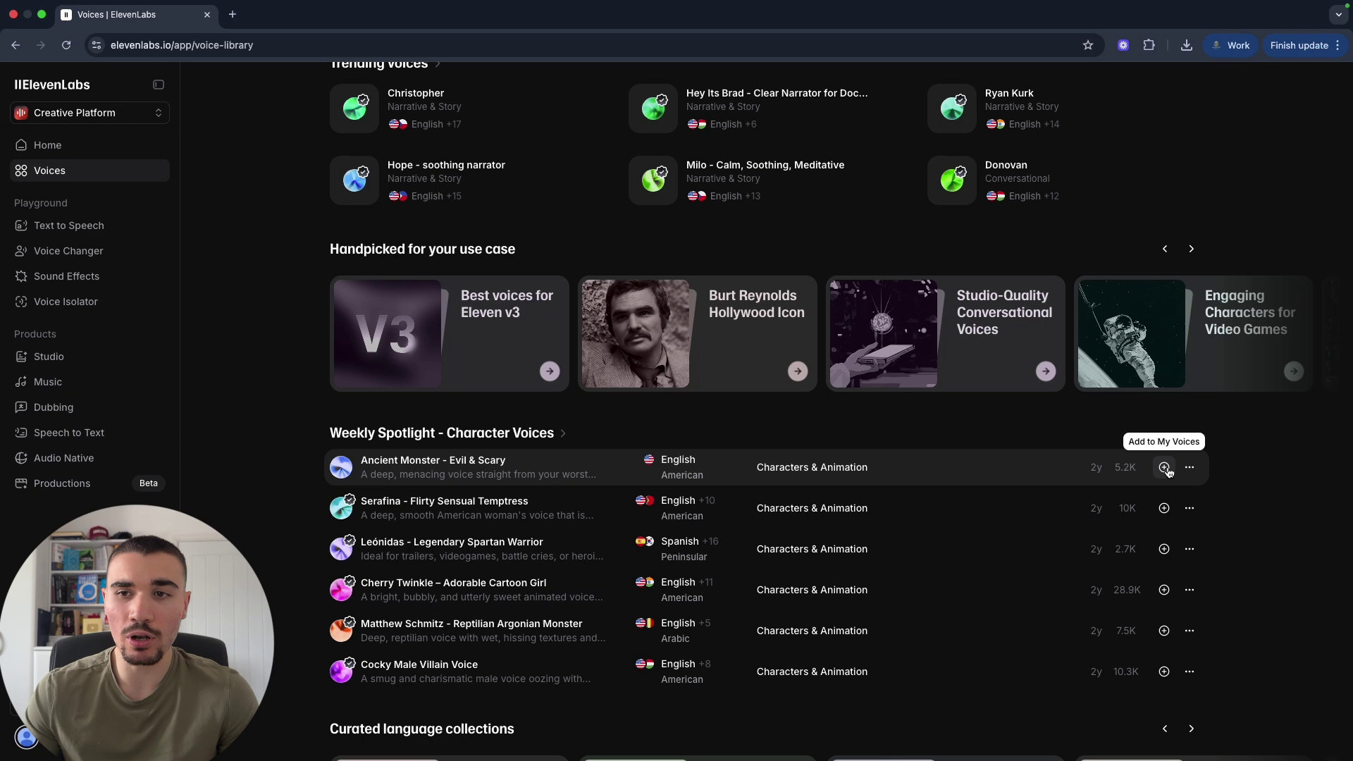
{"action": "scroll", "coordinate": [1074, 137], "scroll_direction": "up", "scroll_amount": 4}
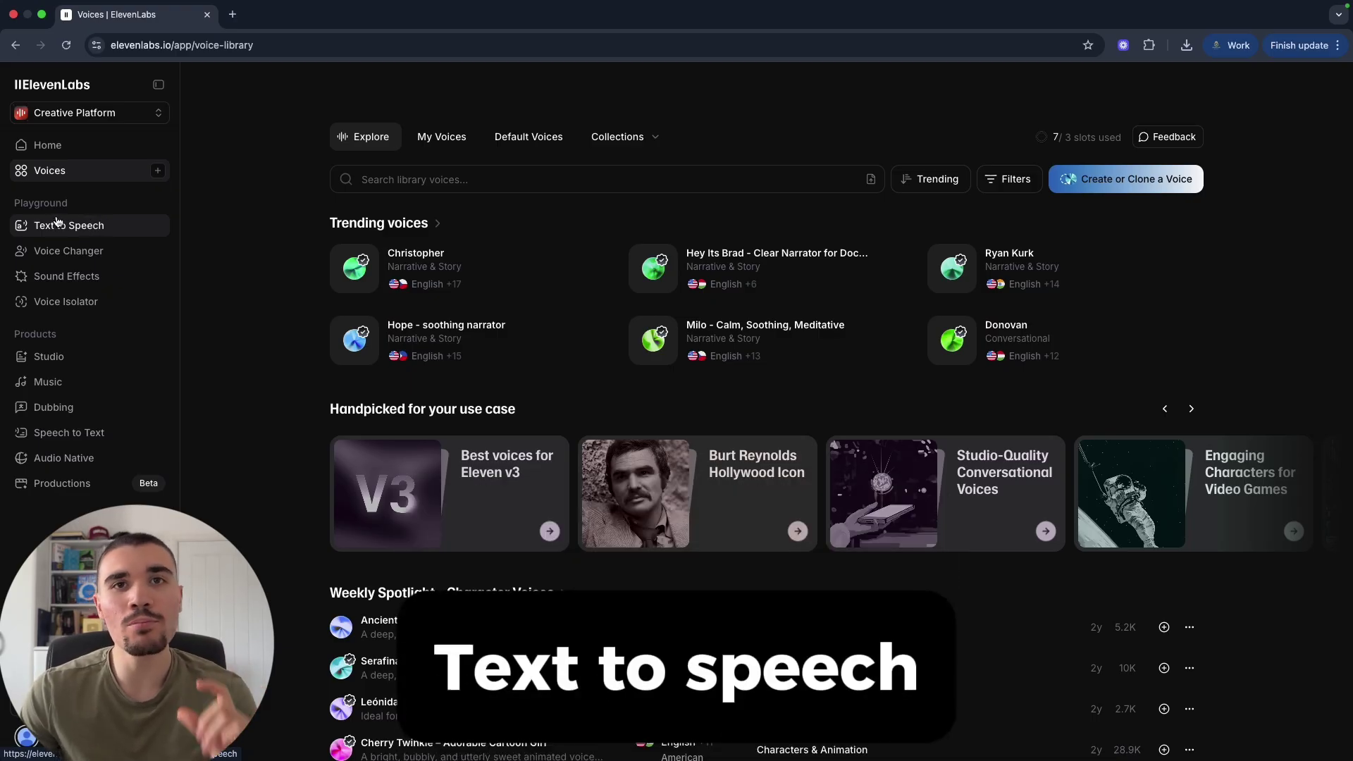
Open Text to Speech, showing the orange-basket flash-sale script.
{"action": "left_click", "coordinate": [59, 224]}
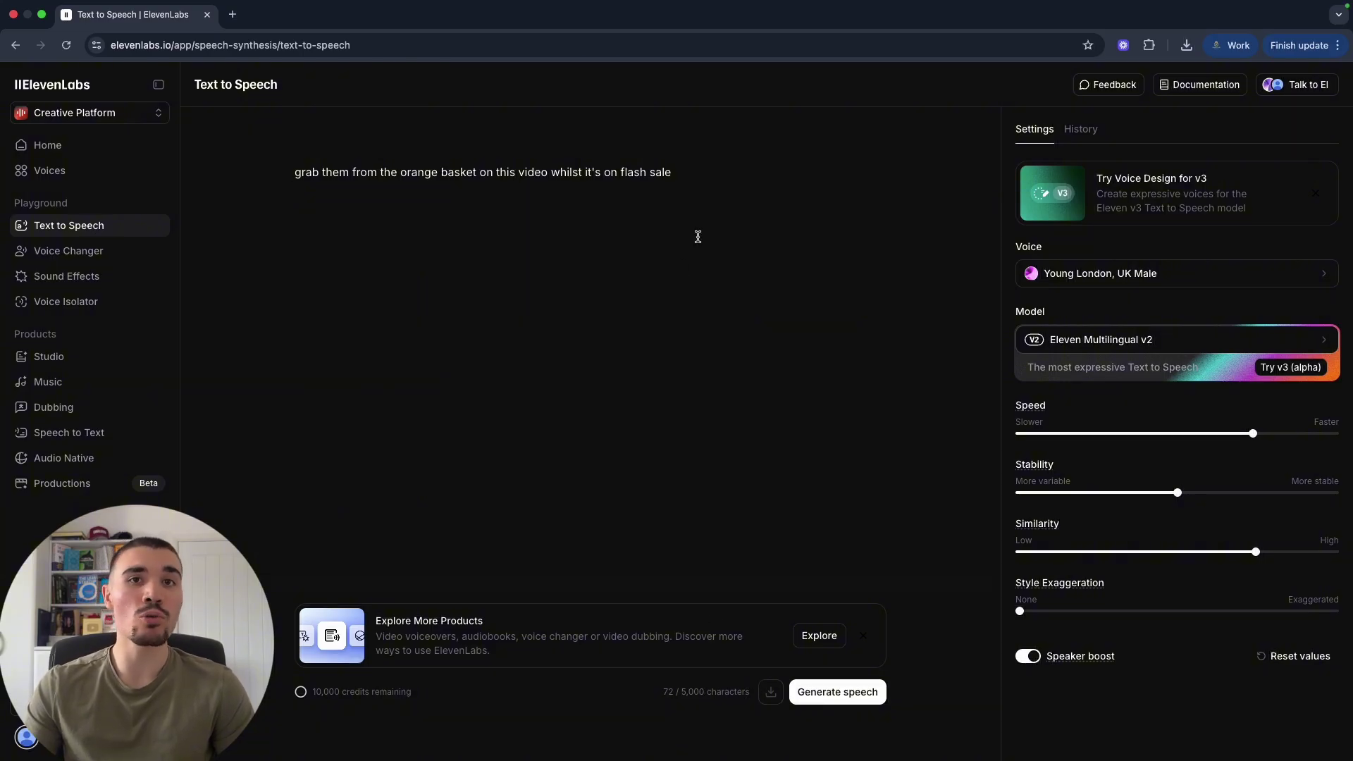
Replace the script with 'This audio was made with Elevenlabs' and pick default voice Bill after previewing Arnold.
{"action": "key", "text": "ctrl+a"}
{"action": "type", "text": "This audio was made with Elevenlabs"}
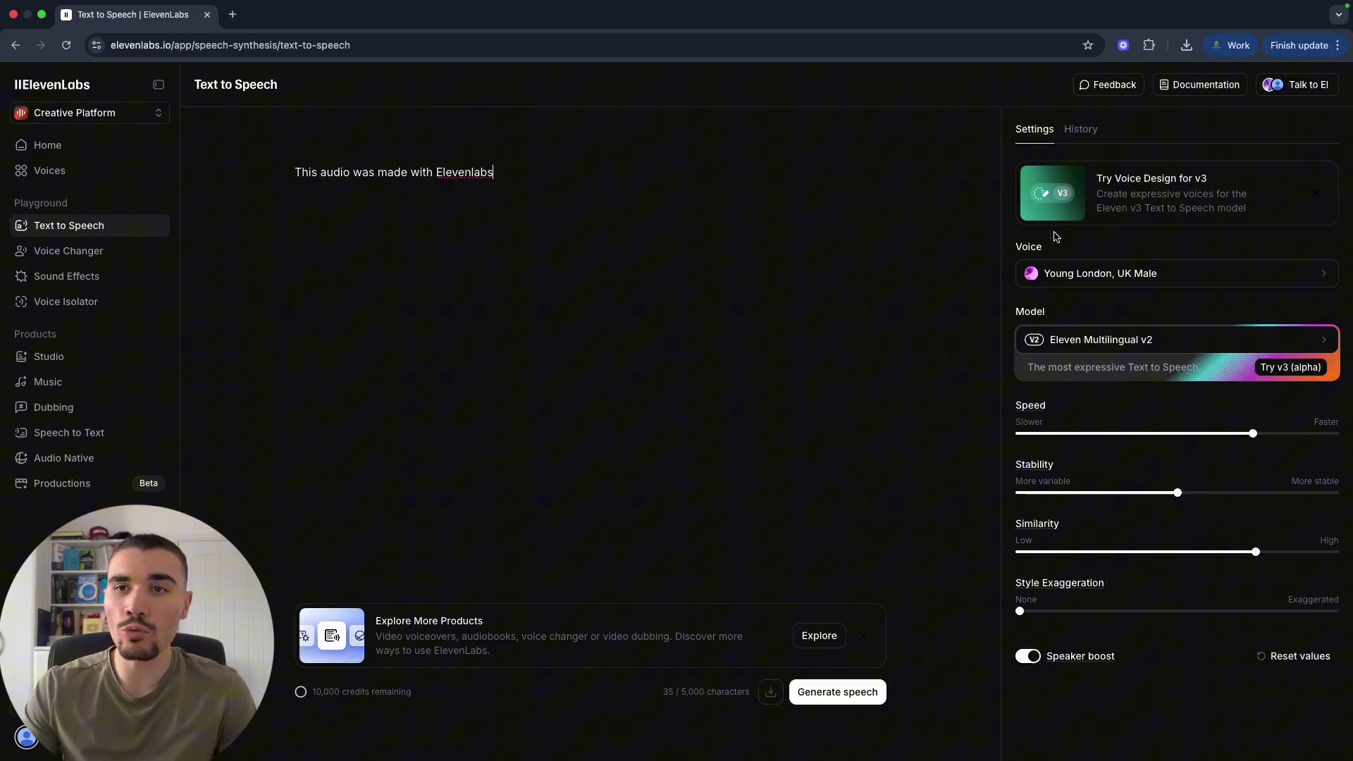
{"action": "left_click", "coordinate": [1105, 277]}
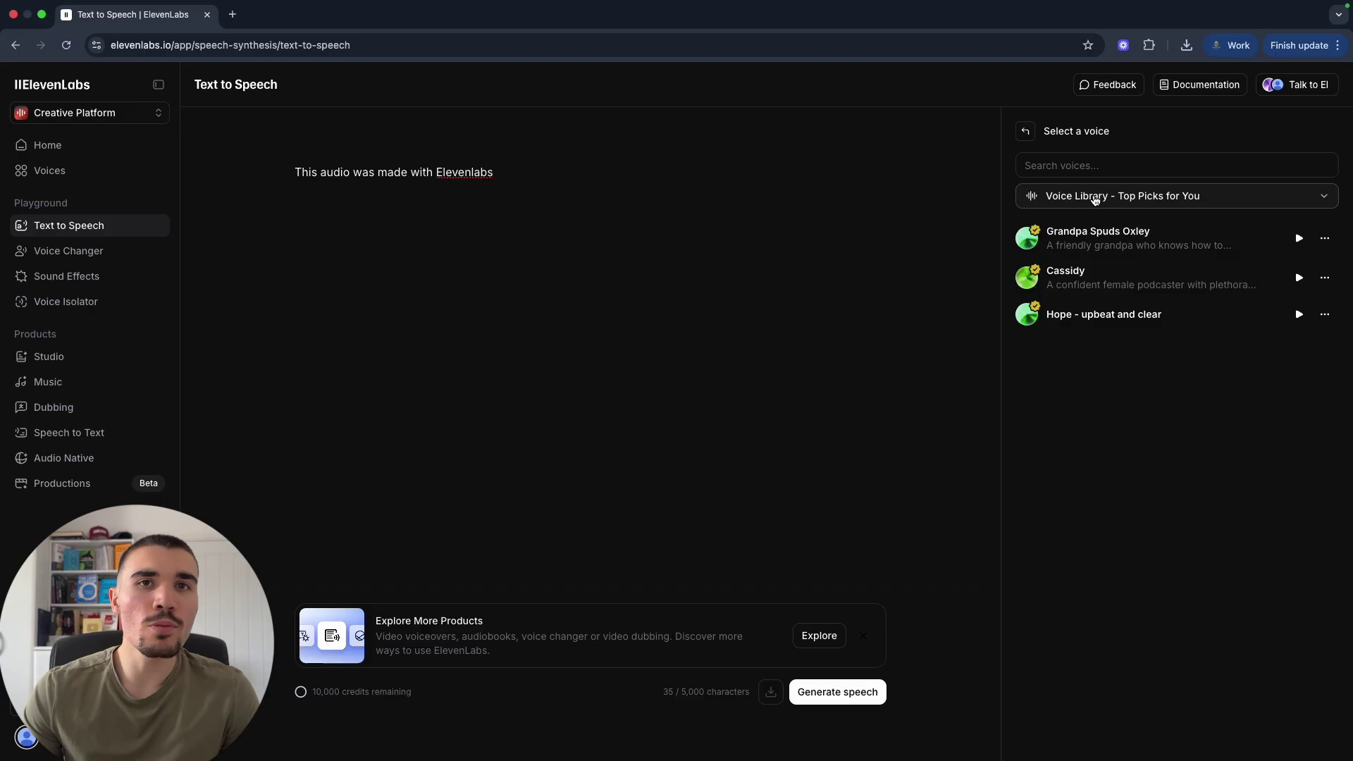
{"action": "left_click", "coordinate": [1094, 197]}
{"action": "left_click", "coordinate": [1089, 272]}
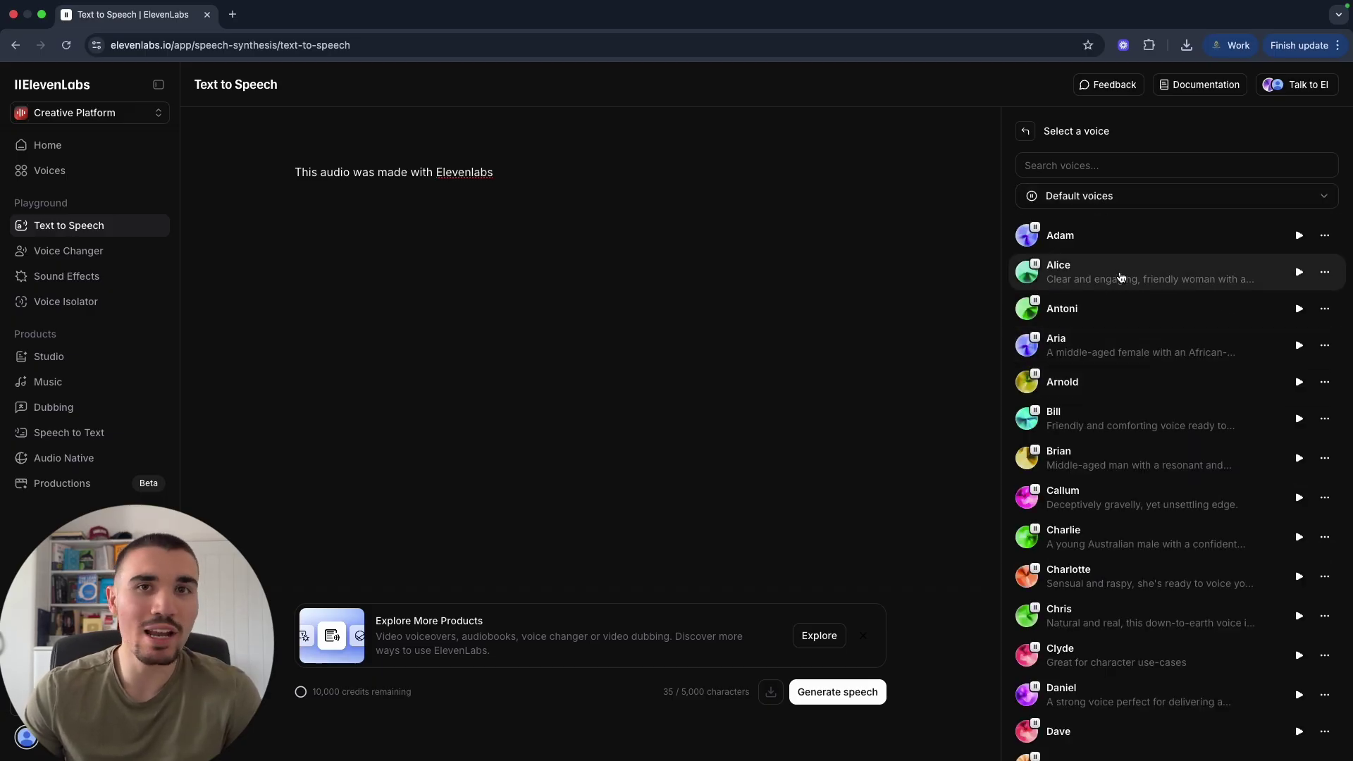
{"action": "left_click", "coordinate": [1103, 200]}
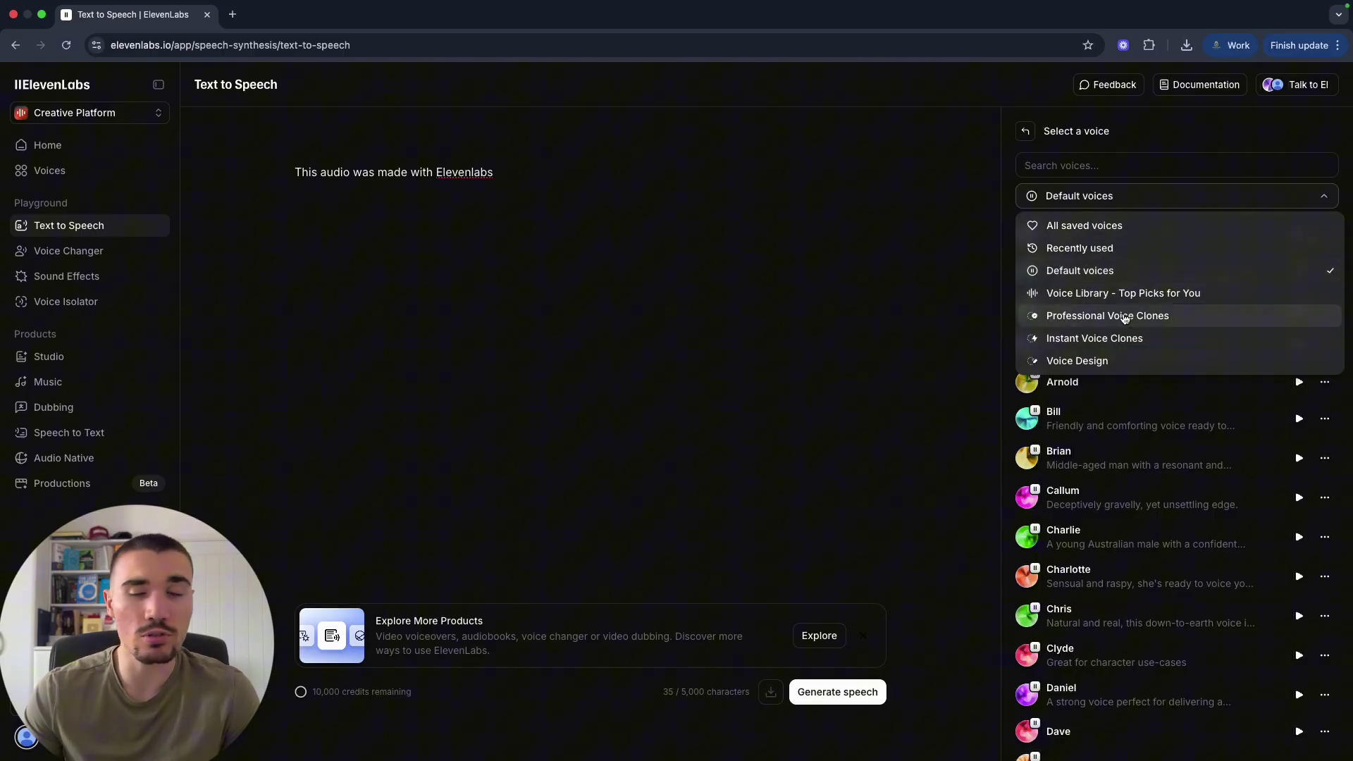
{"action": "key", "text": "Escape"}
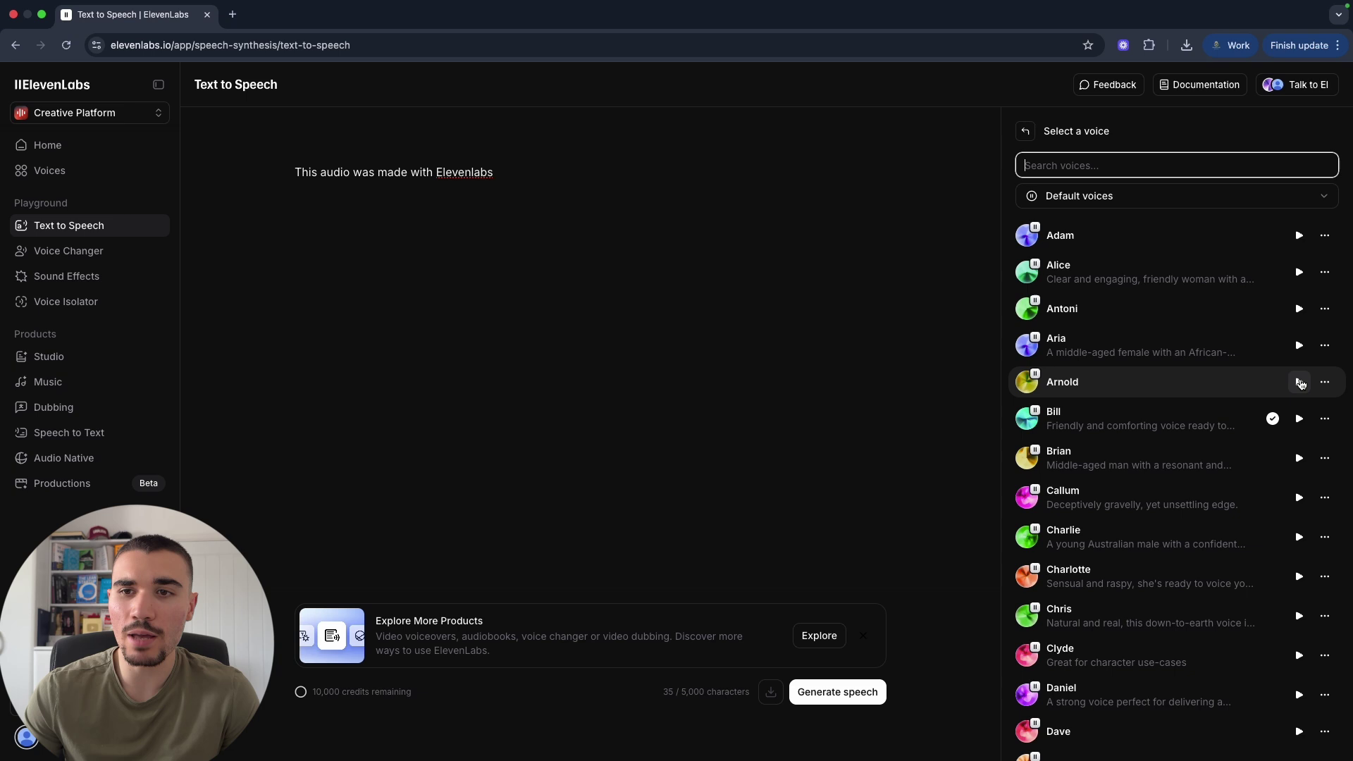
{"action": "left_click", "coordinate": [1299, 382]}
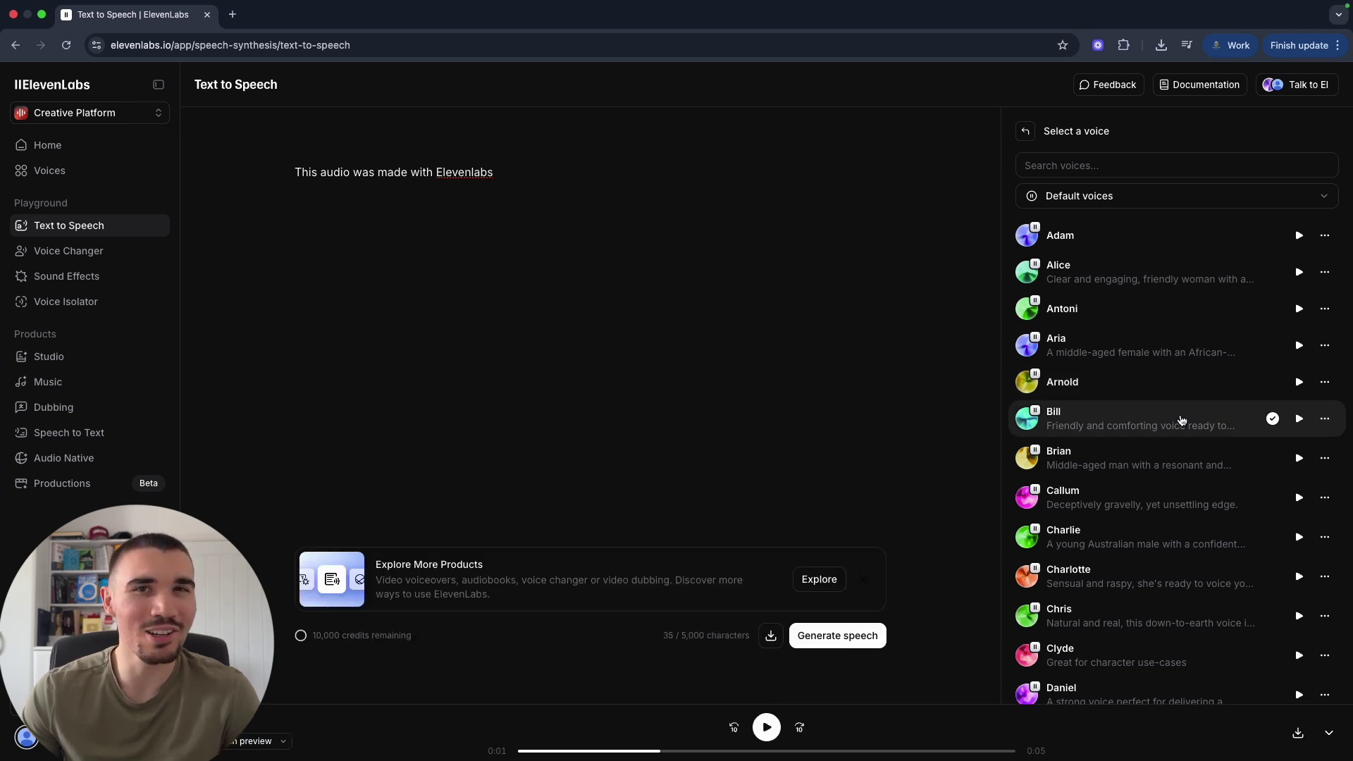
{"action": "left_click", "coordinate": [1182, 420]}
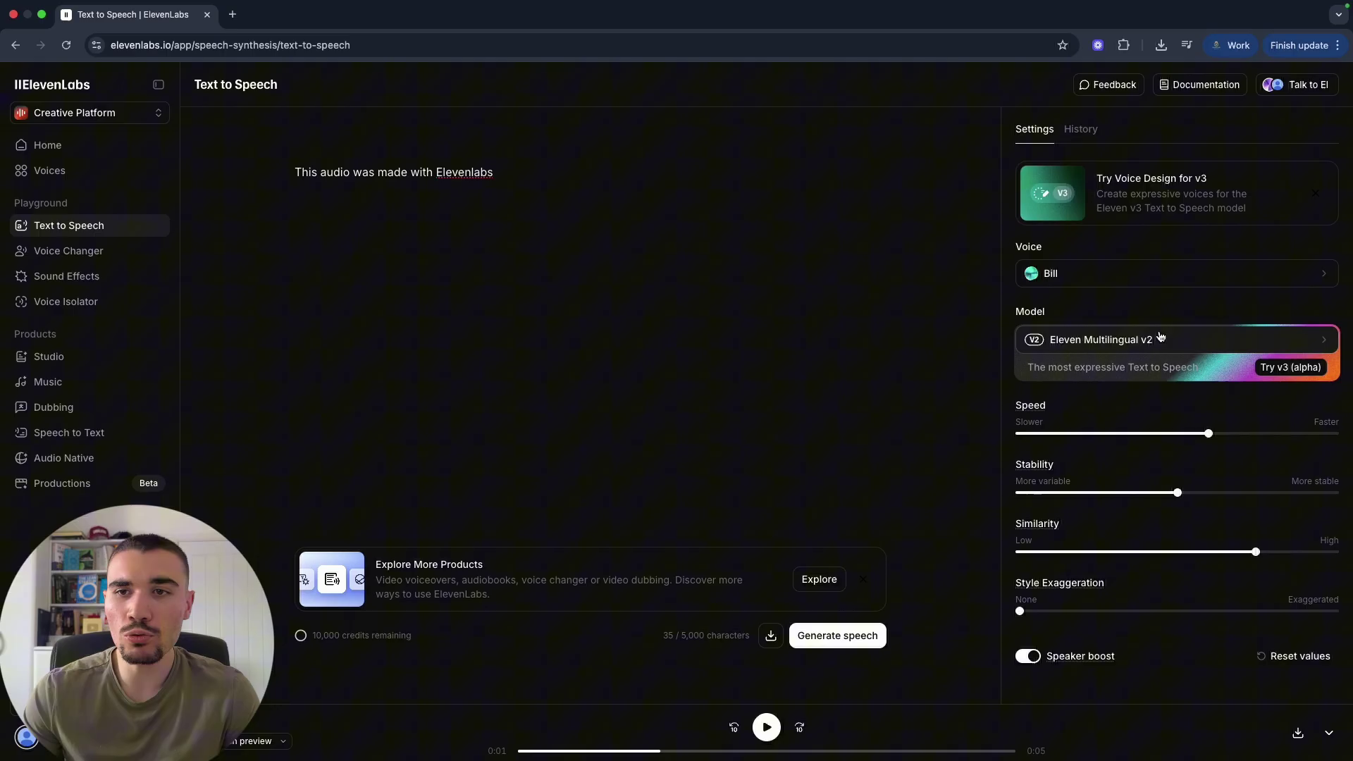
Review the speech models, then move Stability up to 97% and back to 46%.
{"action": "left_click", "coordinate": [1127, 334]}
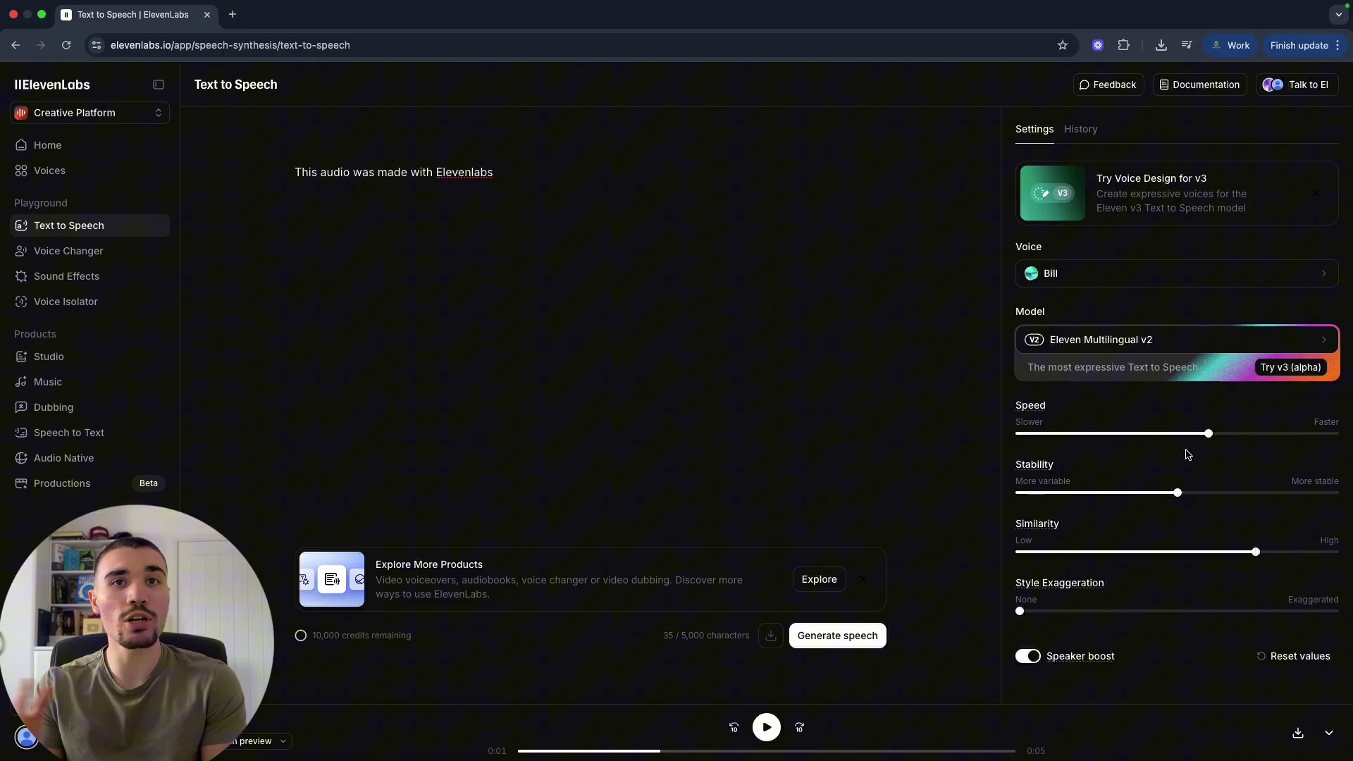
{"action": "left_click_drag", "start_coordinate": [1178, 493], "coordinate": [1327, 493]}
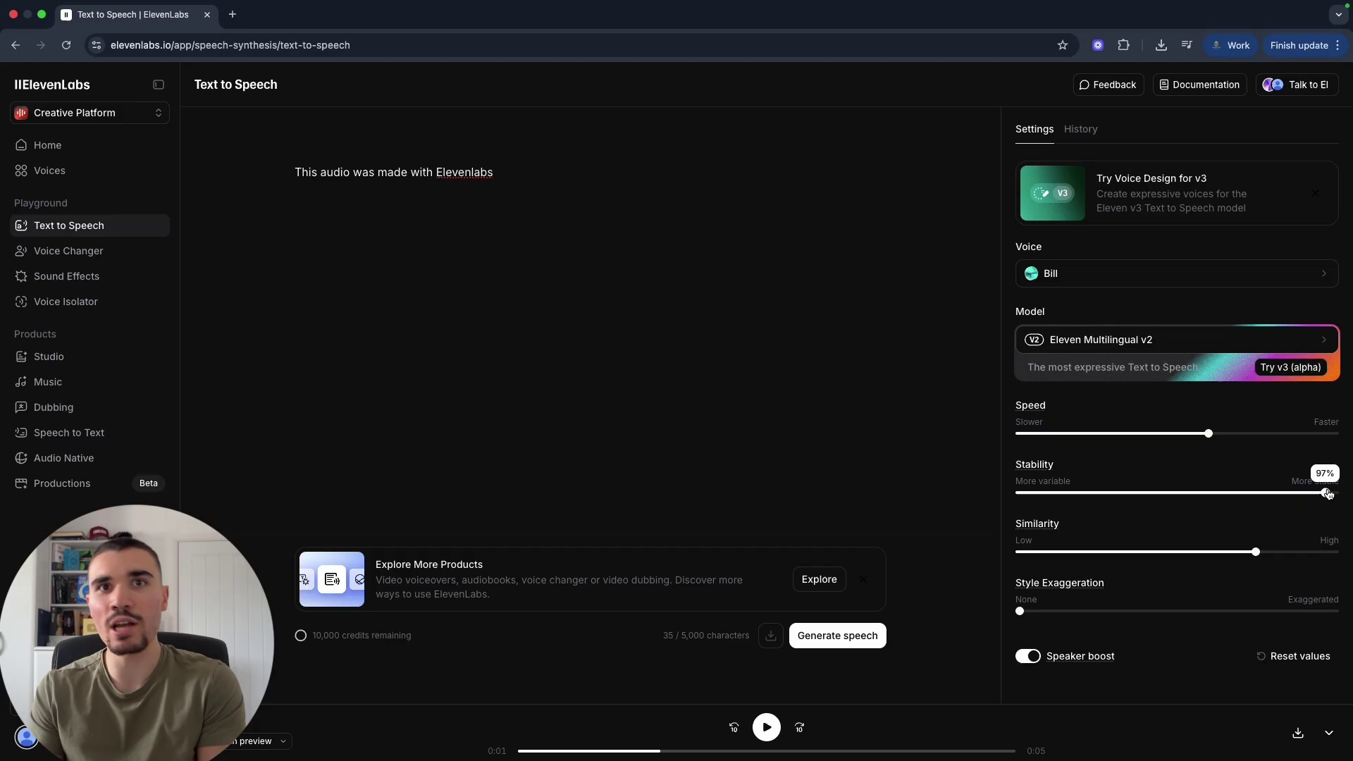
{"action": "left_click_drag", "start_coordinate": [1327, 493], "coordinate": [1147, 493]}
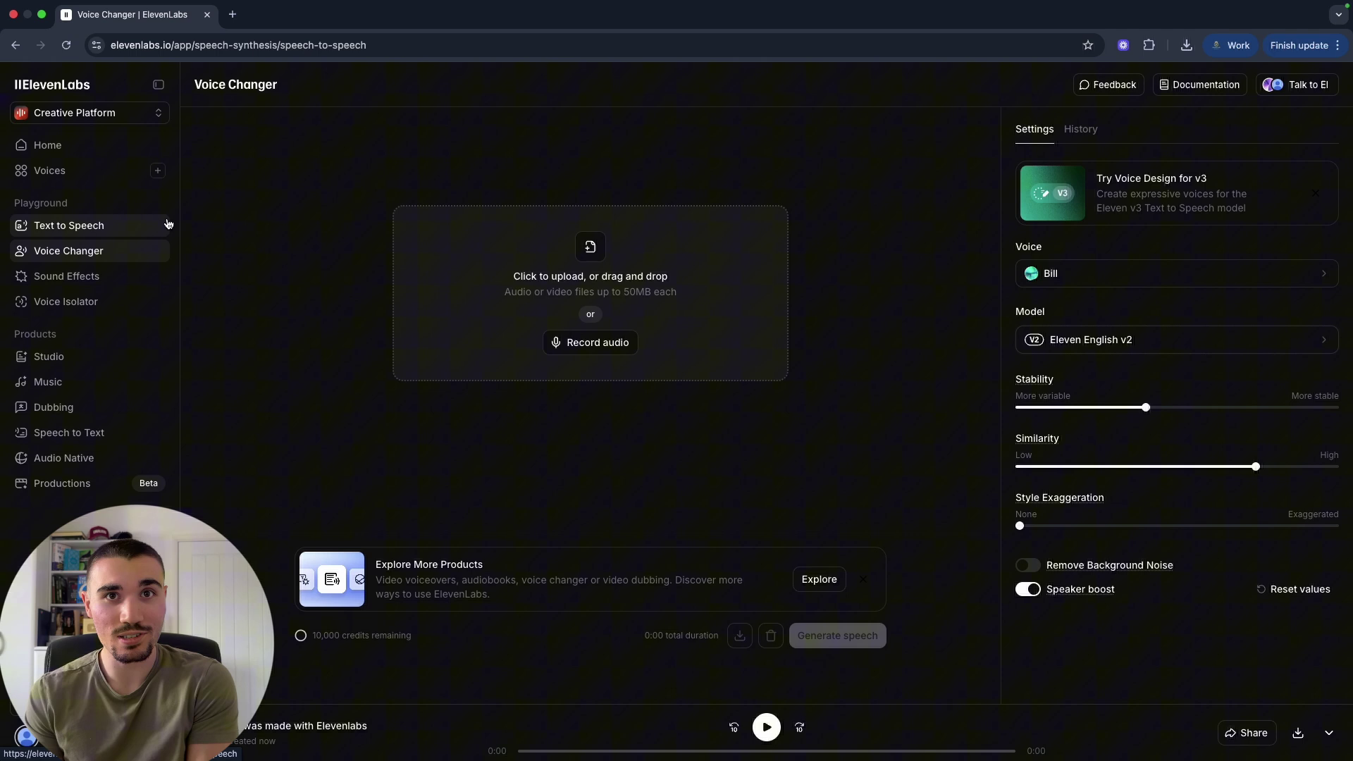
Record a short live voice clip in Voice Changer for conversion to Bill's voice.
{"action": "left_click", "coordinate": [613, 352]}
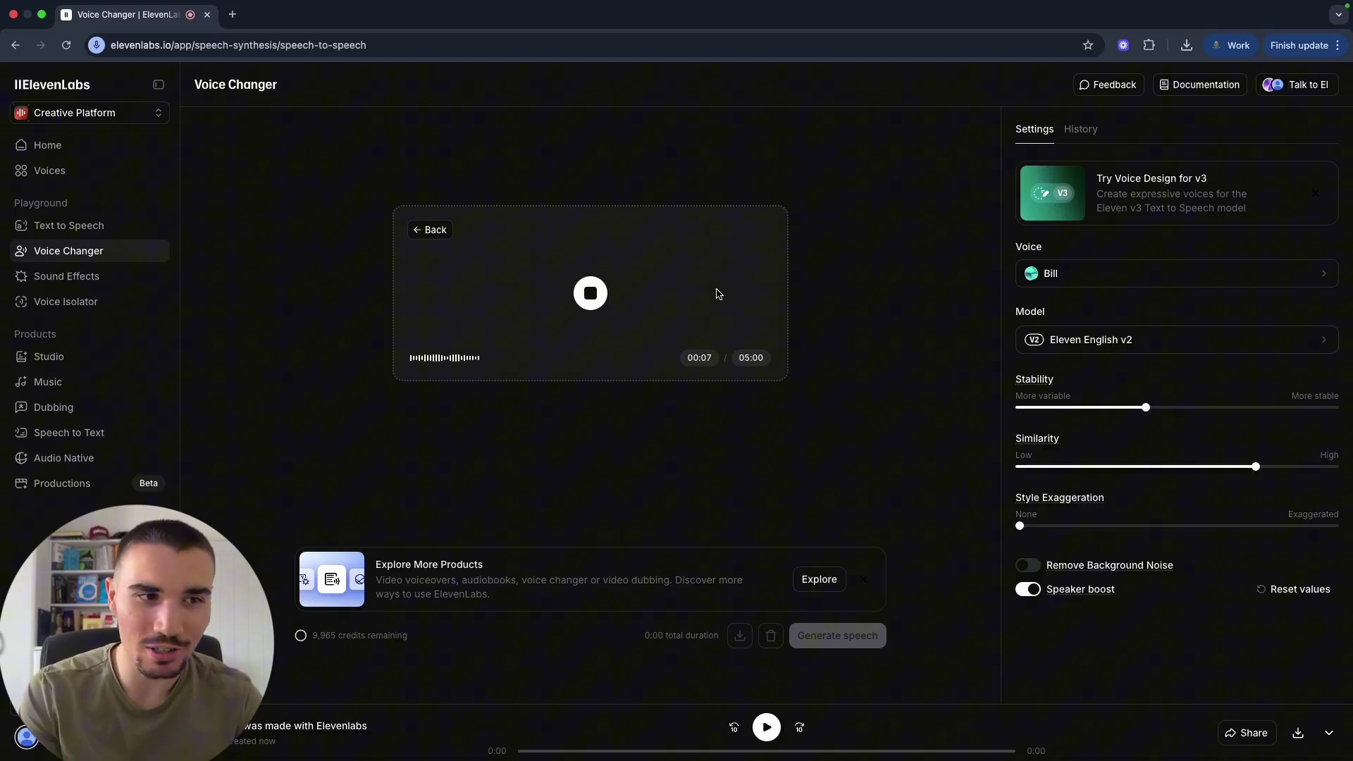
{"action": "left_click", "coordinate": [590, 293]}
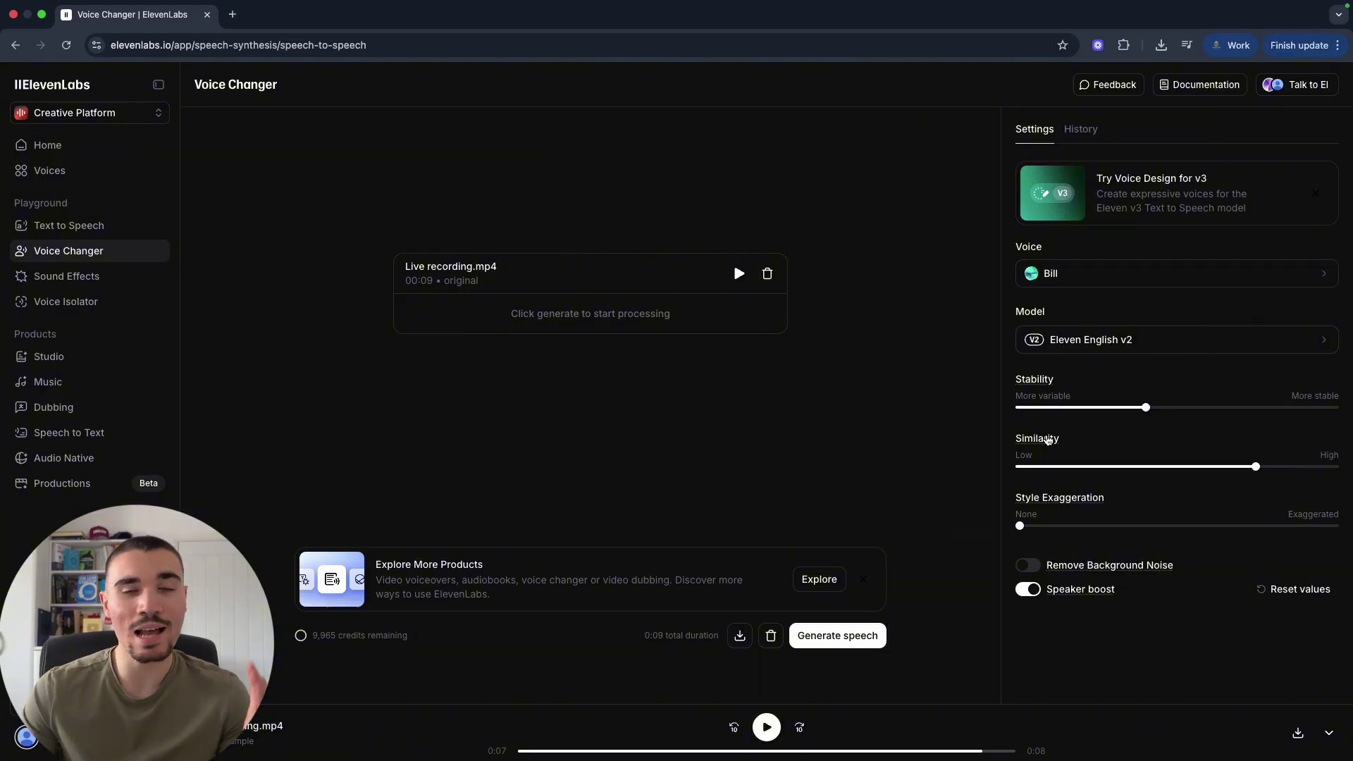
{"action": "mouse_move", "coordinate": [1063, 498]}
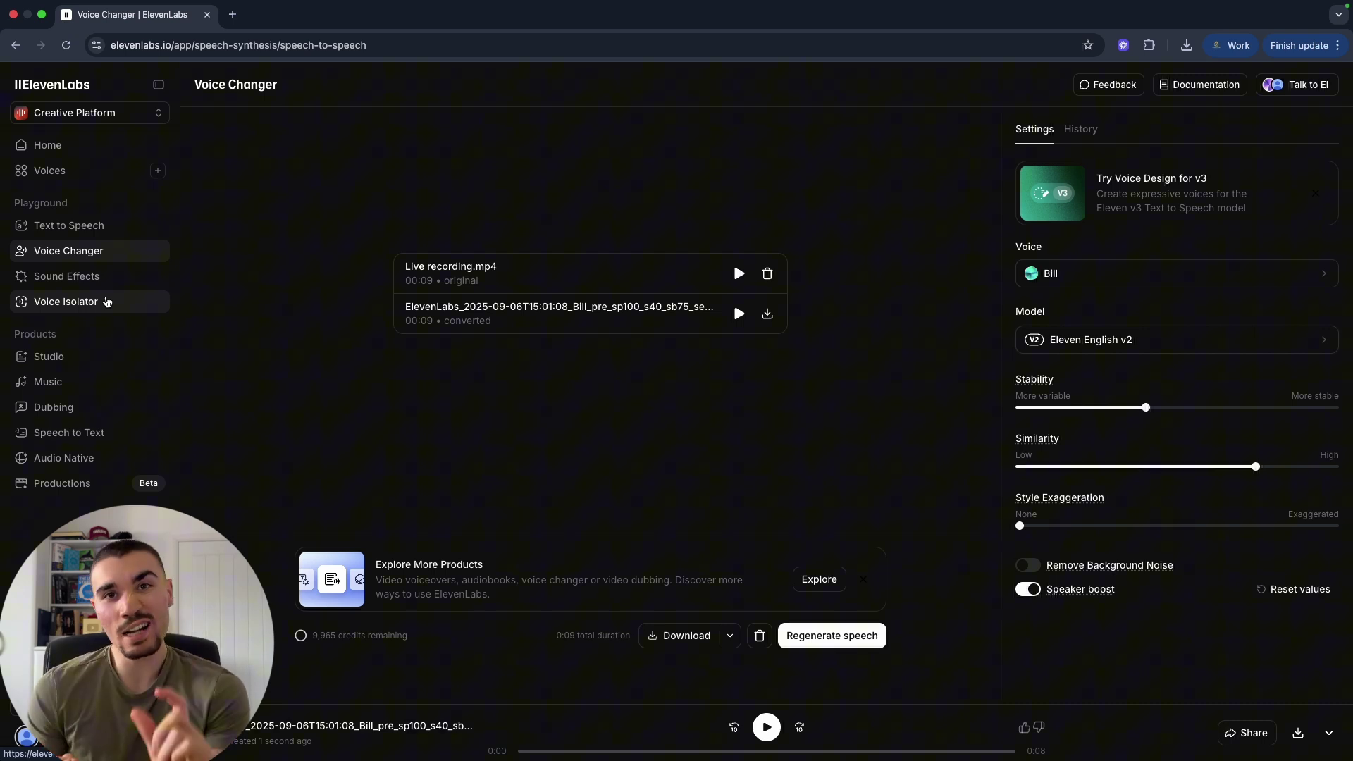
Use Voice Isolator to separate the clip's voice, then move on to Dubbing.
{"action": "left_click", "coordinate": [106, 302]}
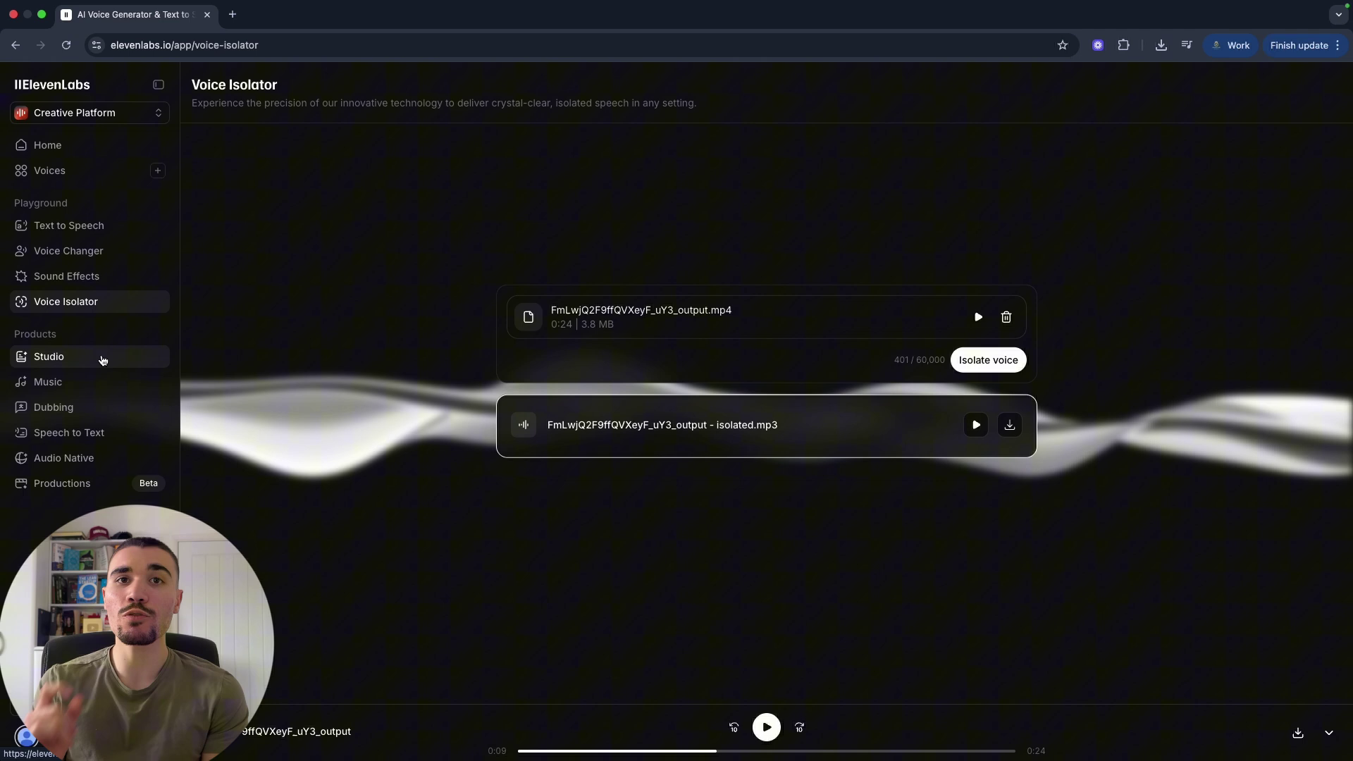
{"action": "left_click", "coordinate": [78, 407]}
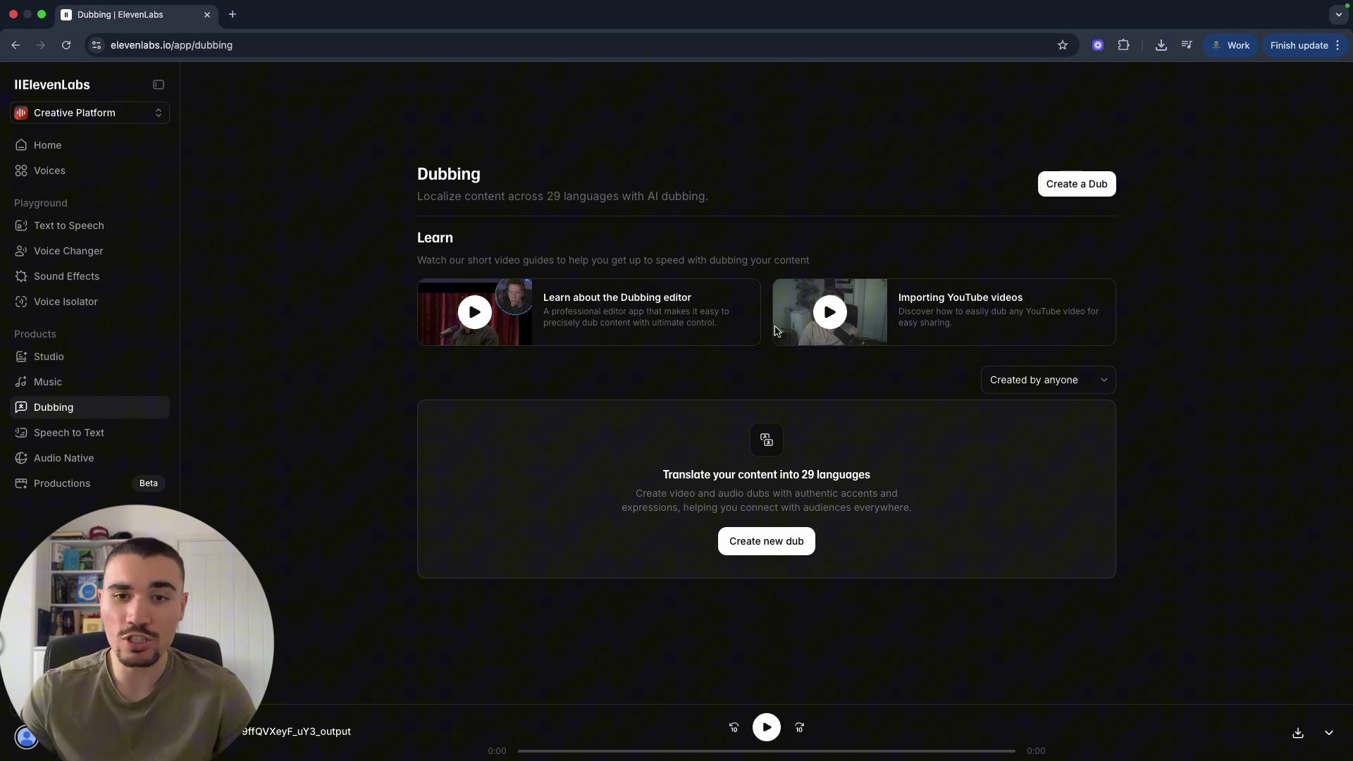
Start a new dub and compare the Upload, YouTube and TikTok video sources.
{"action": "left_click", "coordinate": [780, 551]}
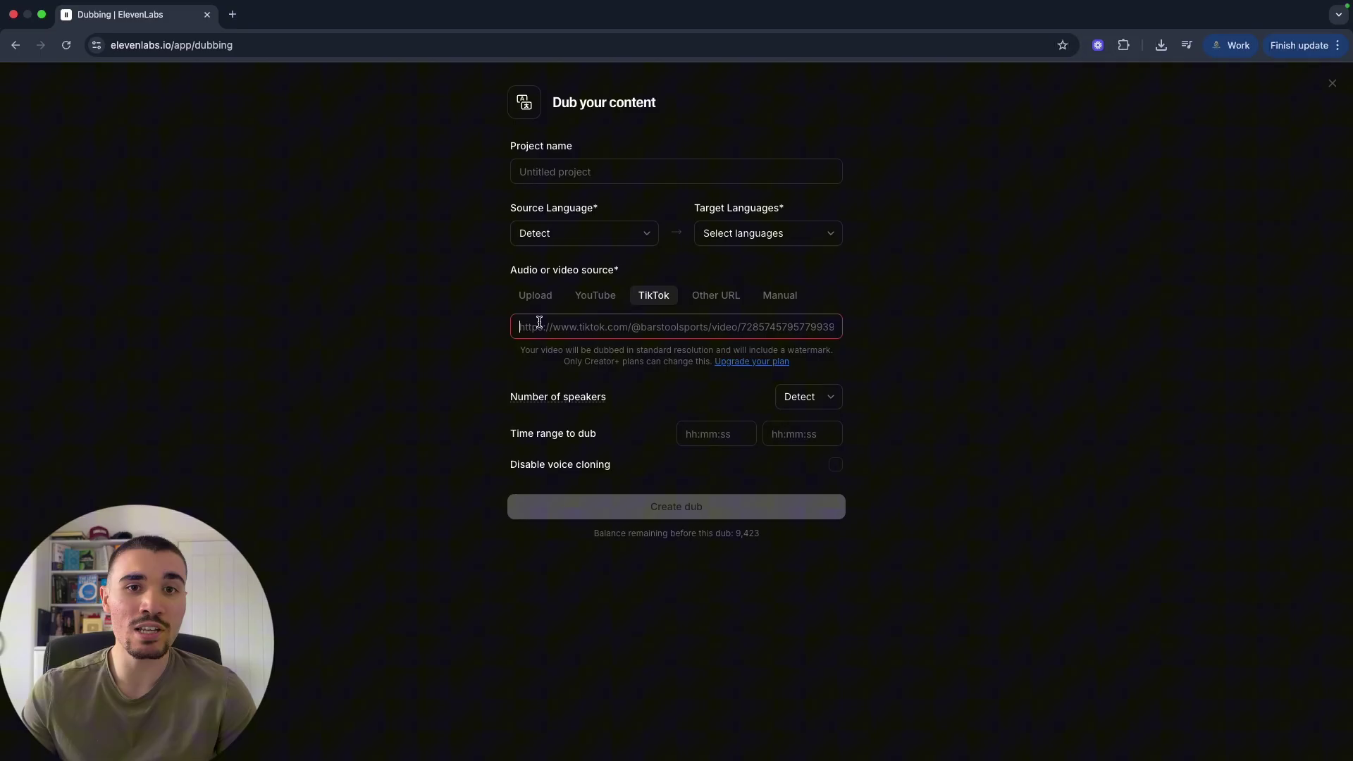
{"action": "left_click", "coordinate": [544, 297]}
{"action": "left_click", "coordinate": [590, 296]}
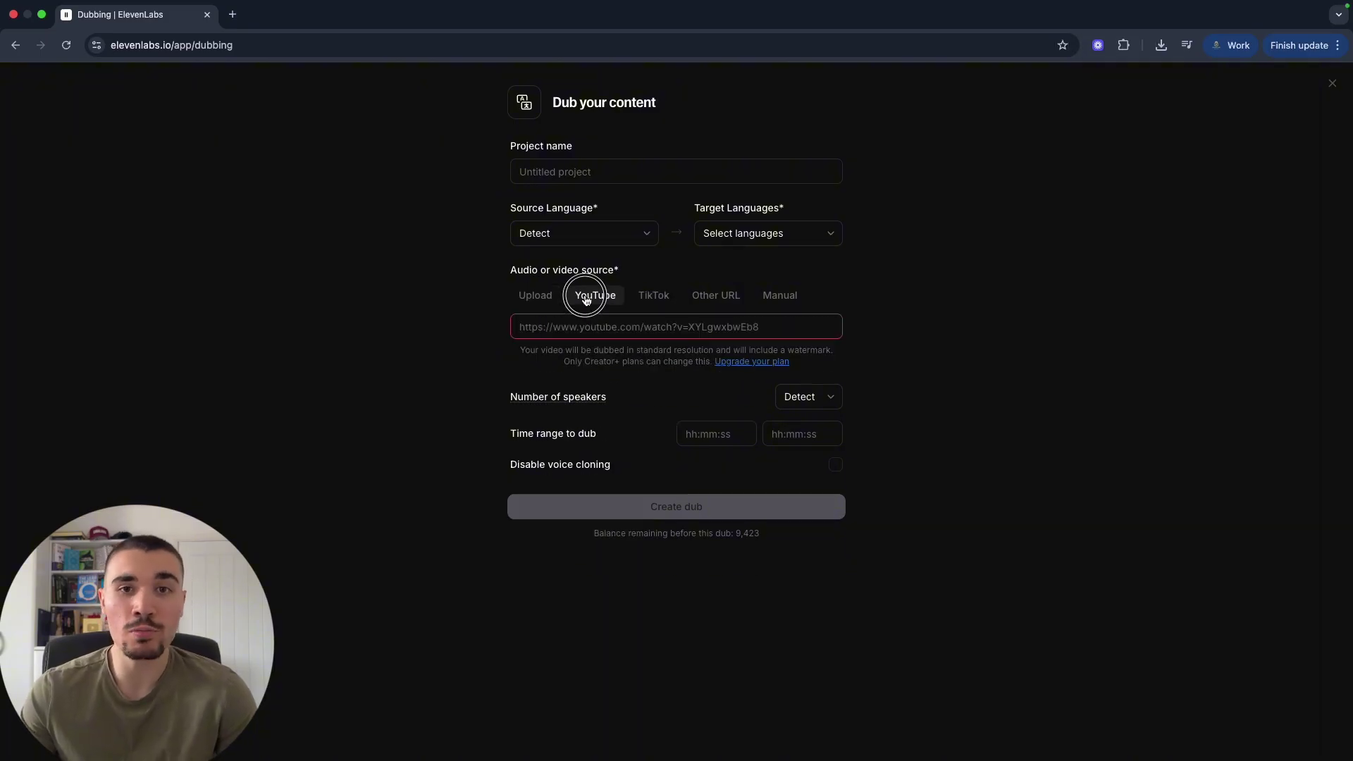
{"action": "left_click", "coordinate": [655, 296]}
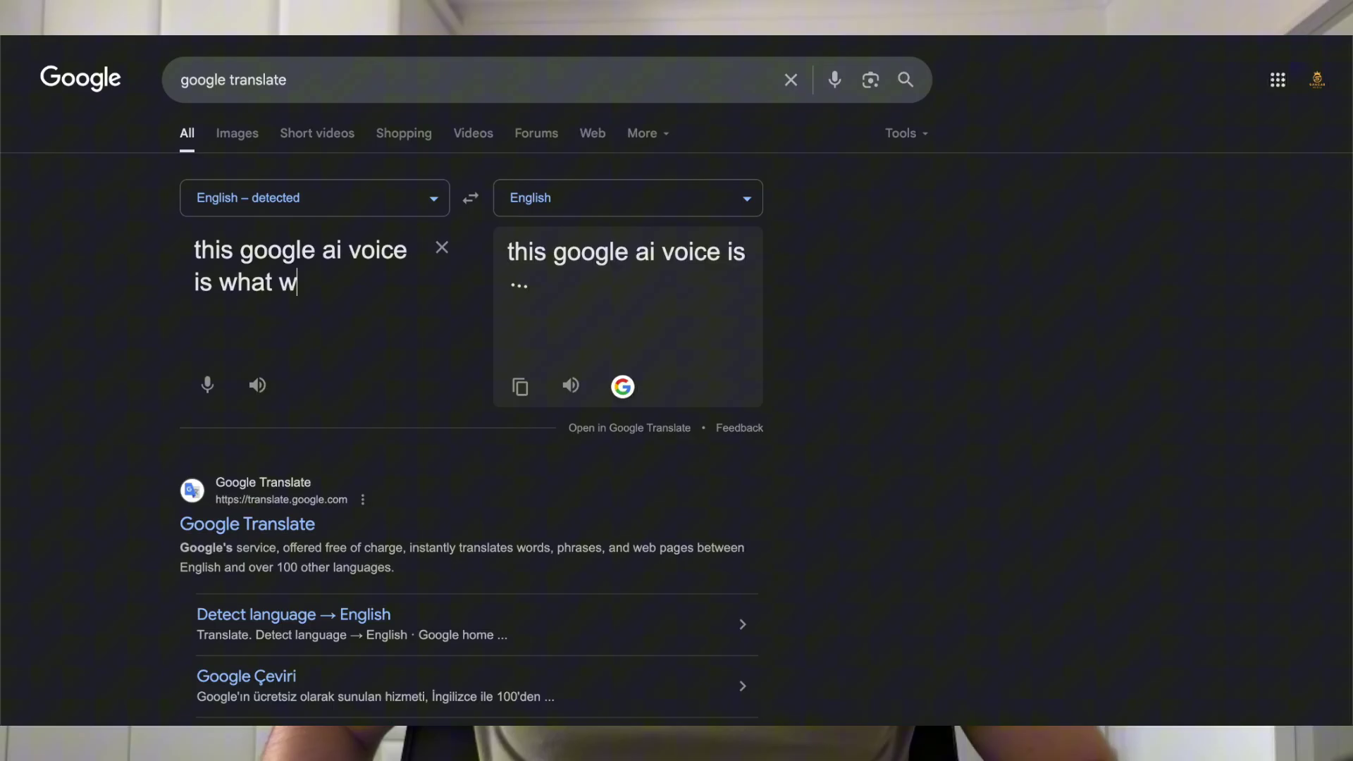
Type 'this google ai voice is what we had to use for so long' into Google's translator.
{"action": "type", "text": "e had to use for so lon"}
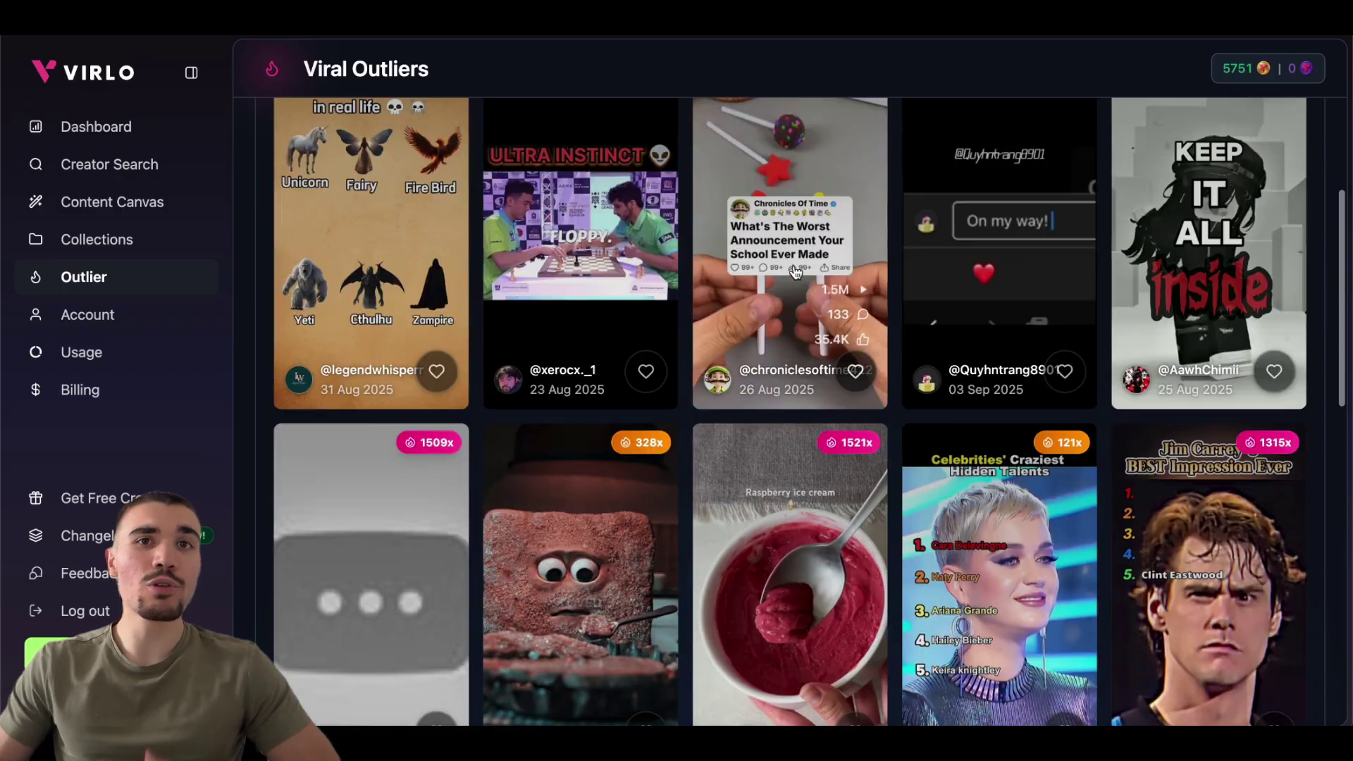
Scroll through the Viral Outliers grid and preview a trending video card.
{"action": "scroll", "coordinate": [795, 272], "scroll_direction": "down", "scroll_amount": 5}
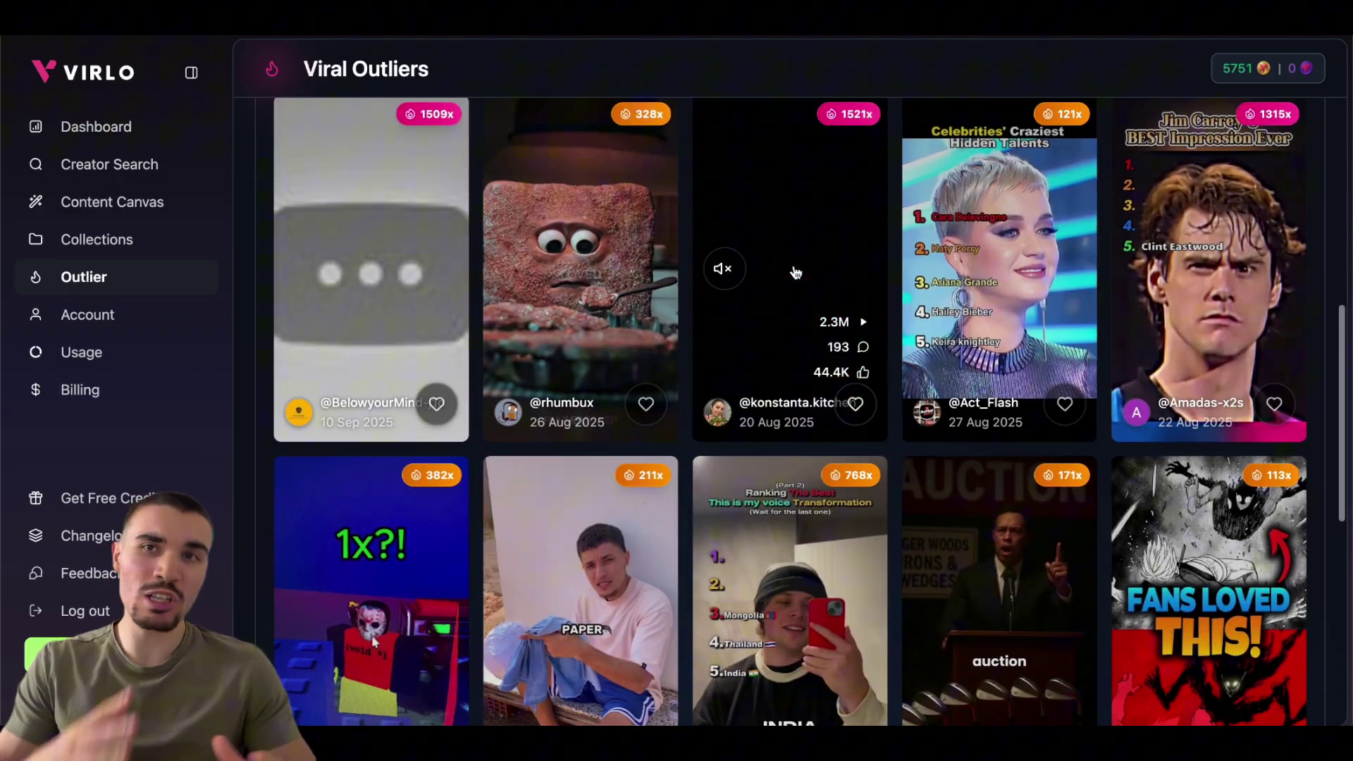
{"action": "scroll", "coordinate": [795, 271], "scroll_direction": "down", "scroll_amount": 5}
{"action": "scroll", "coordinate": [891, 312], "scroll_direction": "down", "scroll_amount": 12}
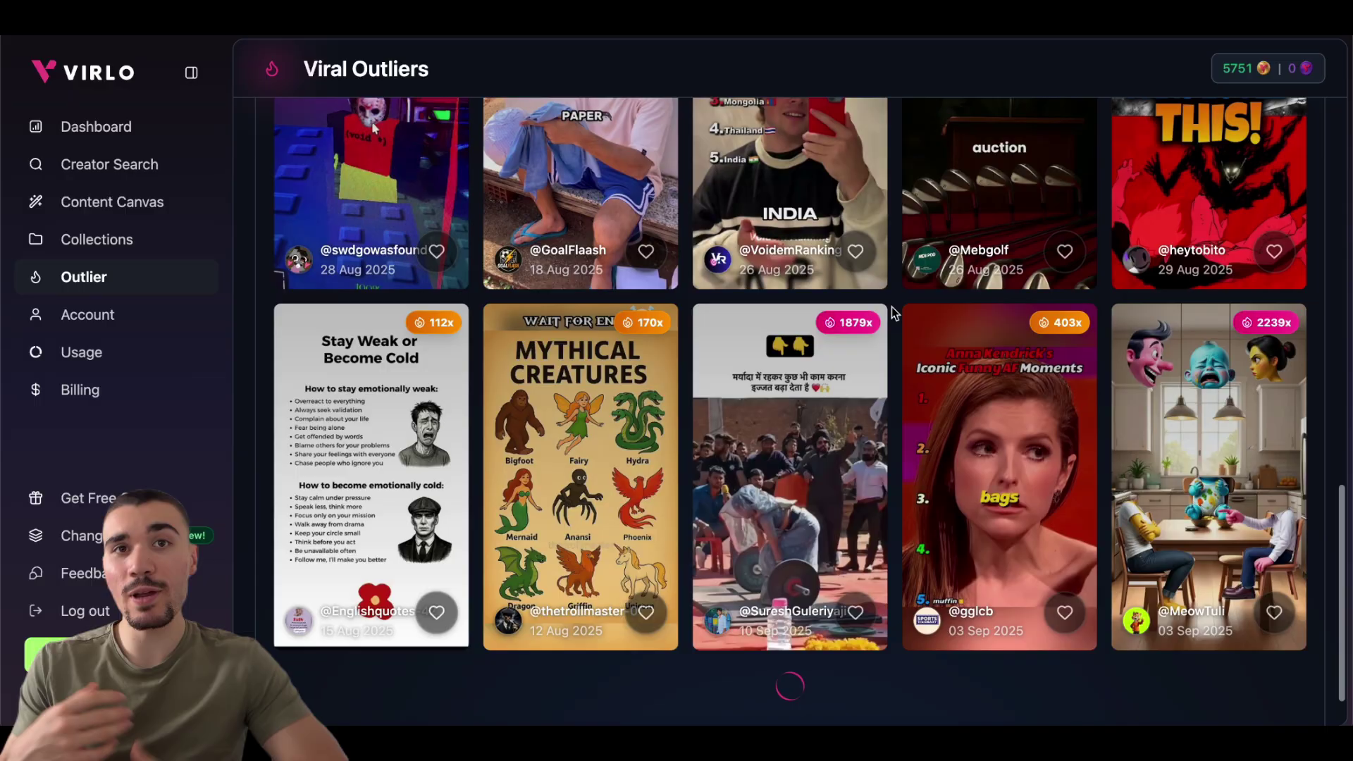
{"action": "scroll", "coordinate": [891, 306], "scroll_direction": "down", "scroll_amount": 10}
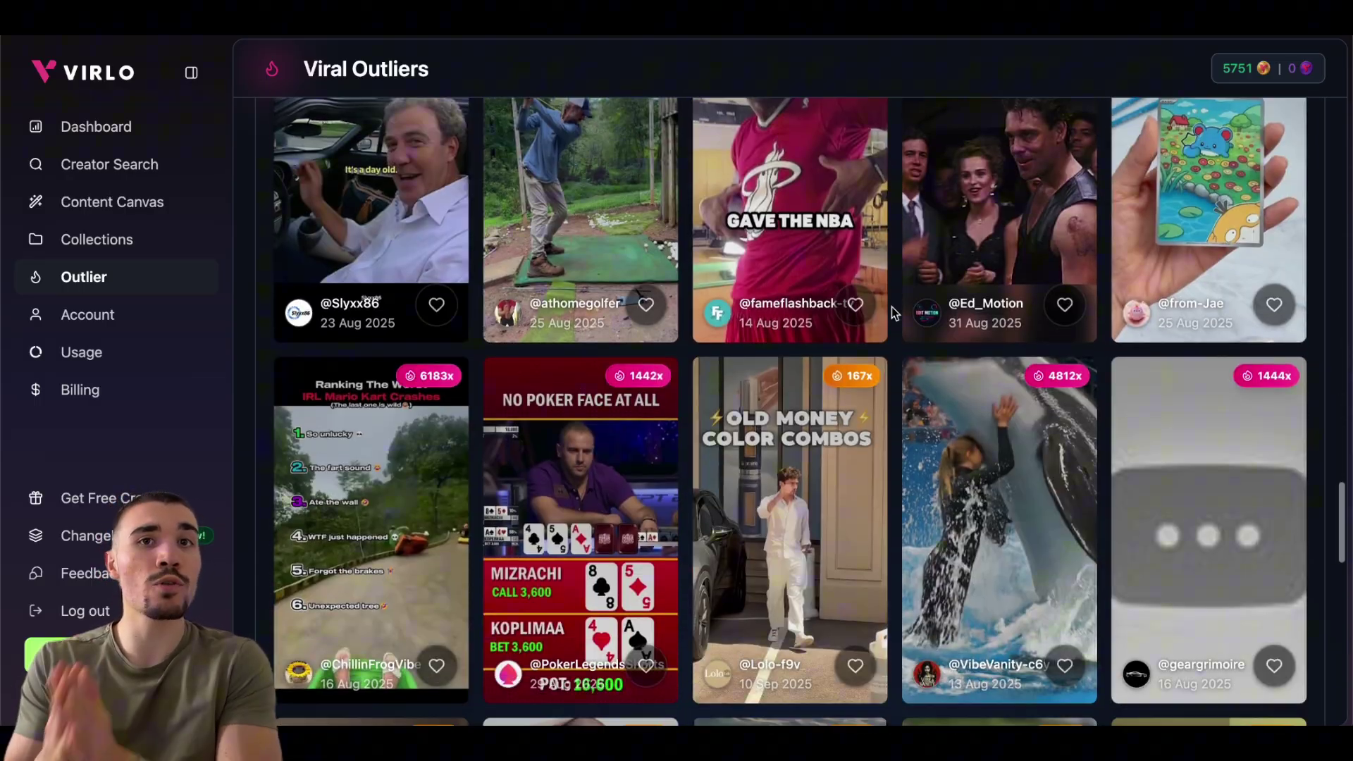
{"action": "scroll", "coordinate": [719, 331], "scroll_direction": "up", "scroll_amount": 4}
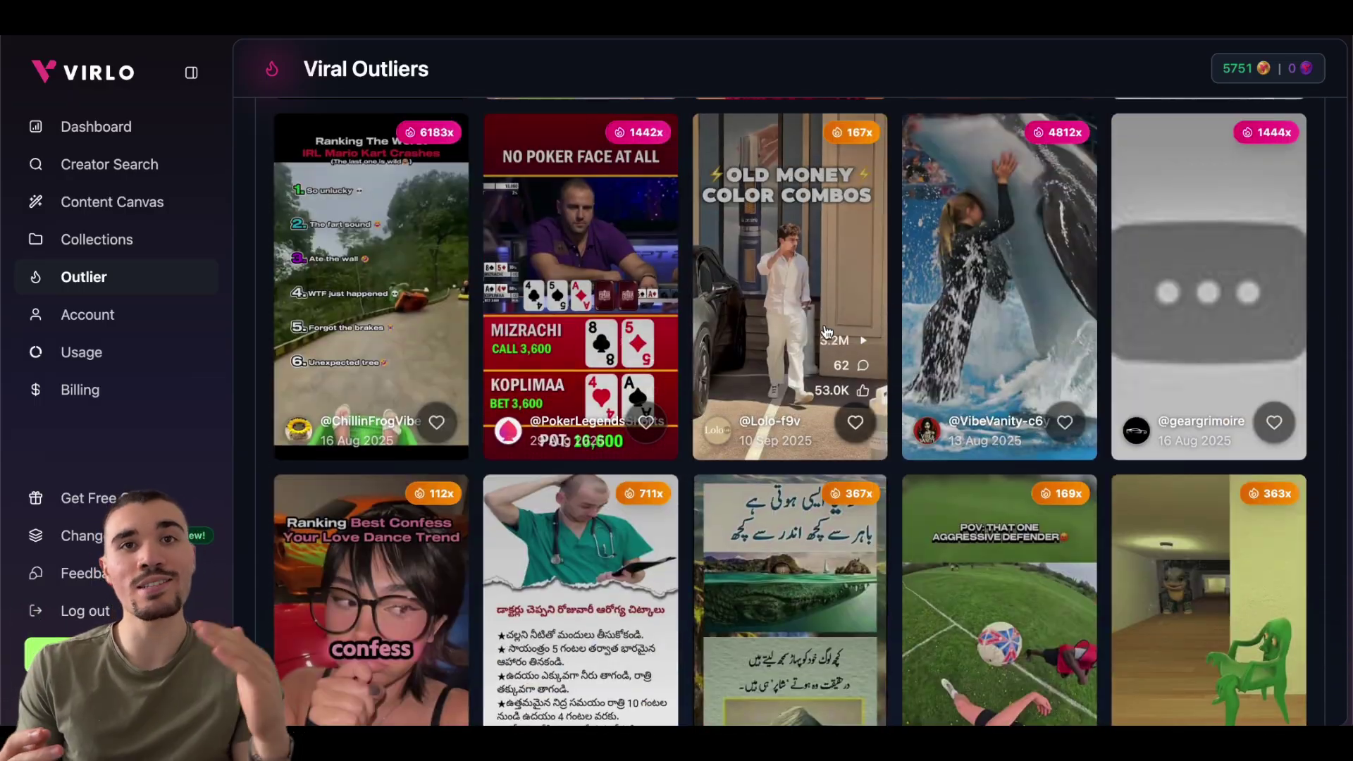
{"action": "scroll", "coordinate": [718, 331], "scroll_direction": "down", "scroll_amount": 4}
{"action": "mouse_move", "coordinate": [1163, 415]}
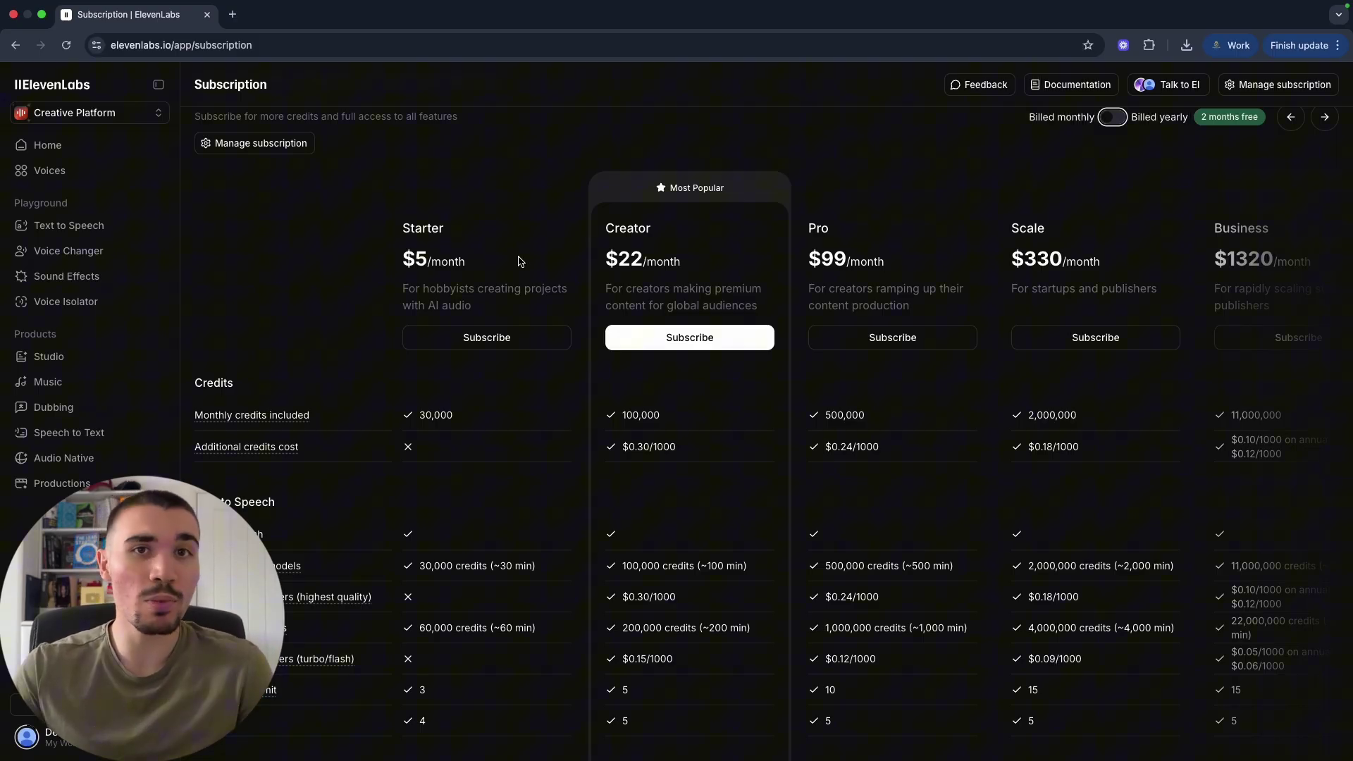
Scroll the pricing table right to show the Business and Enterprise plan columns.
{"action": "scroll", "coordinate": [906, 336], "scroll_direction": "right", "scroll_amount": 4}
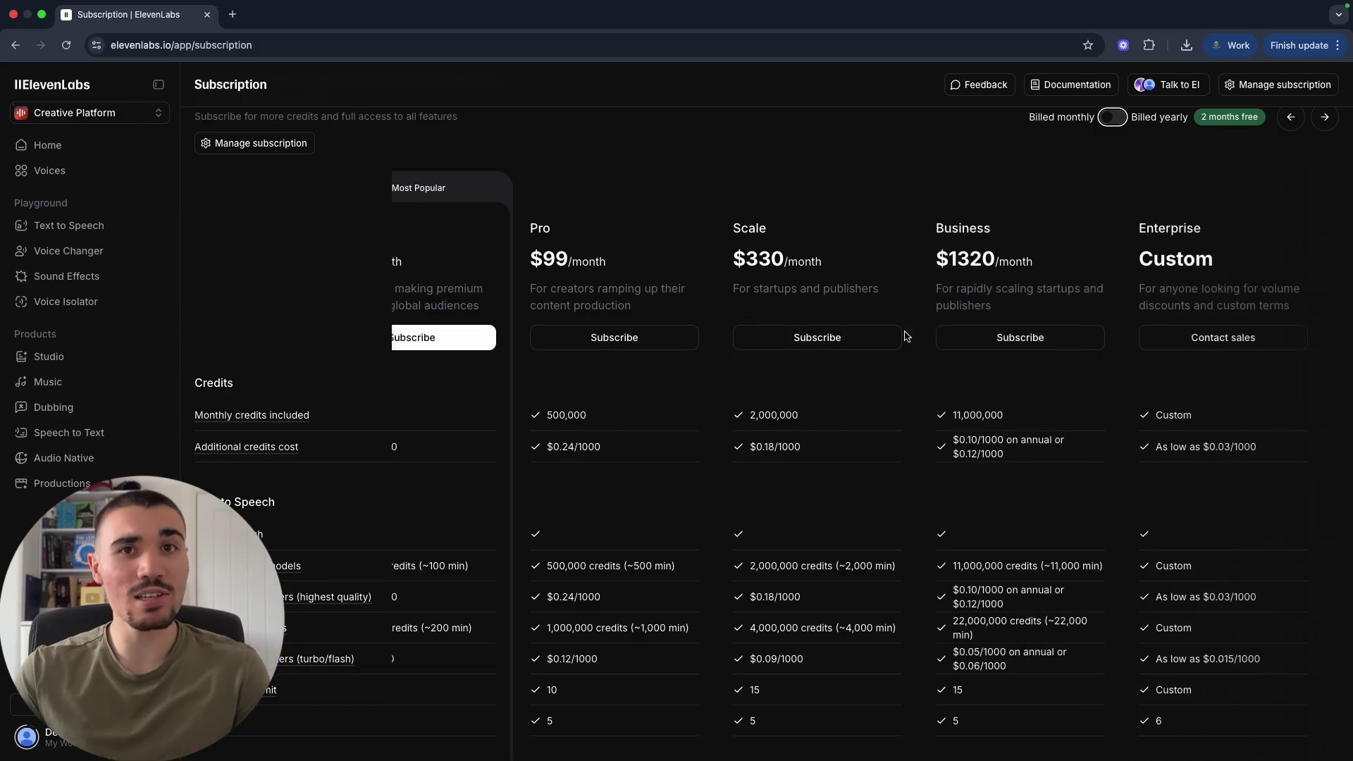